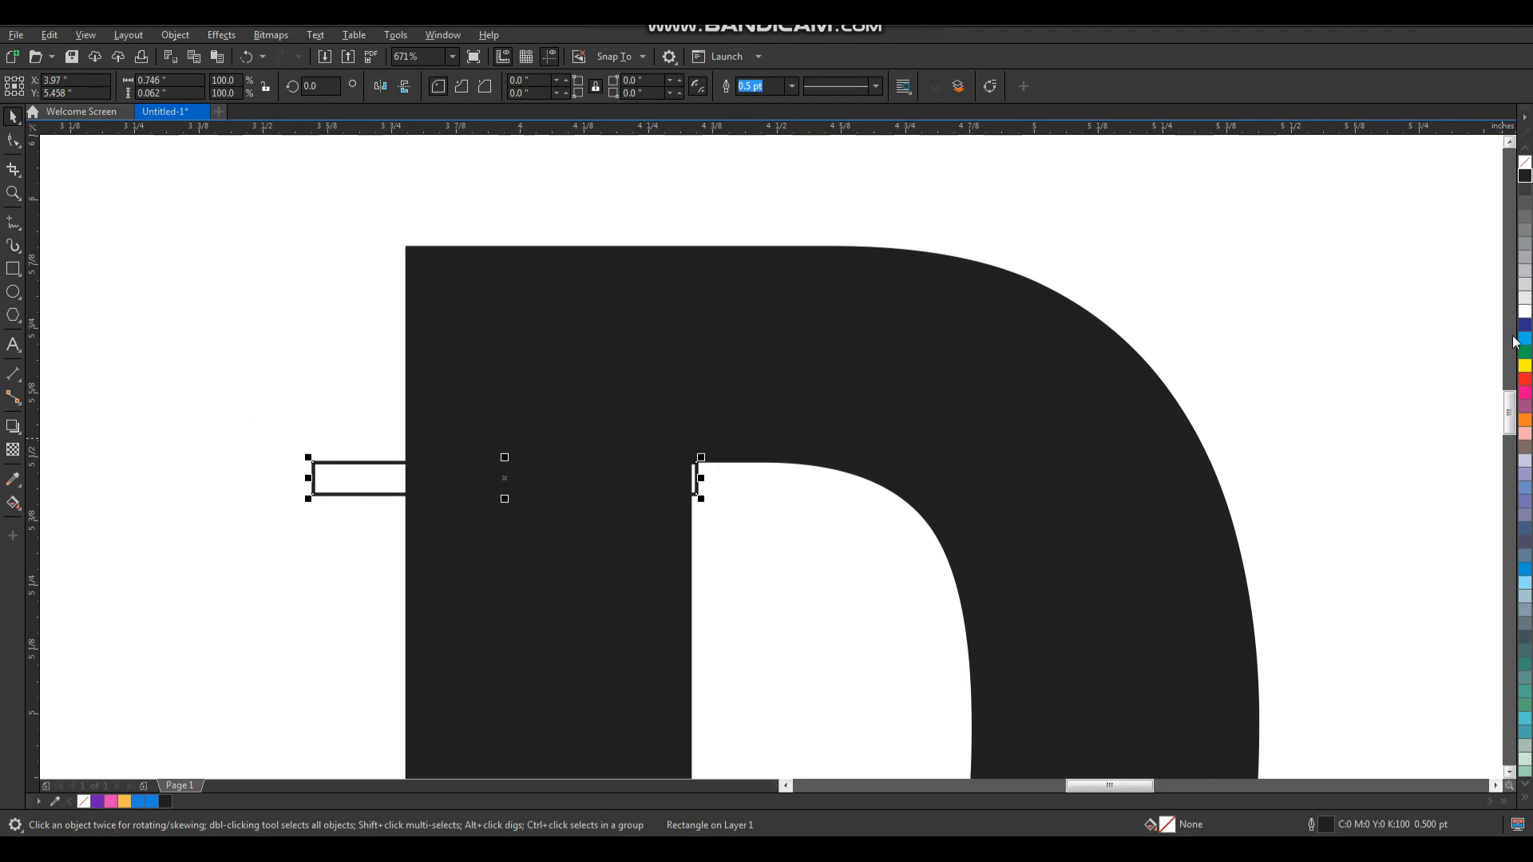
- Fill the thin rectangle crossing the D's stem with yellow
{"action": "left_click", "coordinate": [1525, 369]}
{"action": "key", "text": "F2"}
{"action": "left_click_drag", "start_coordinate": [783, 397], "coordinate": [526, 547]}
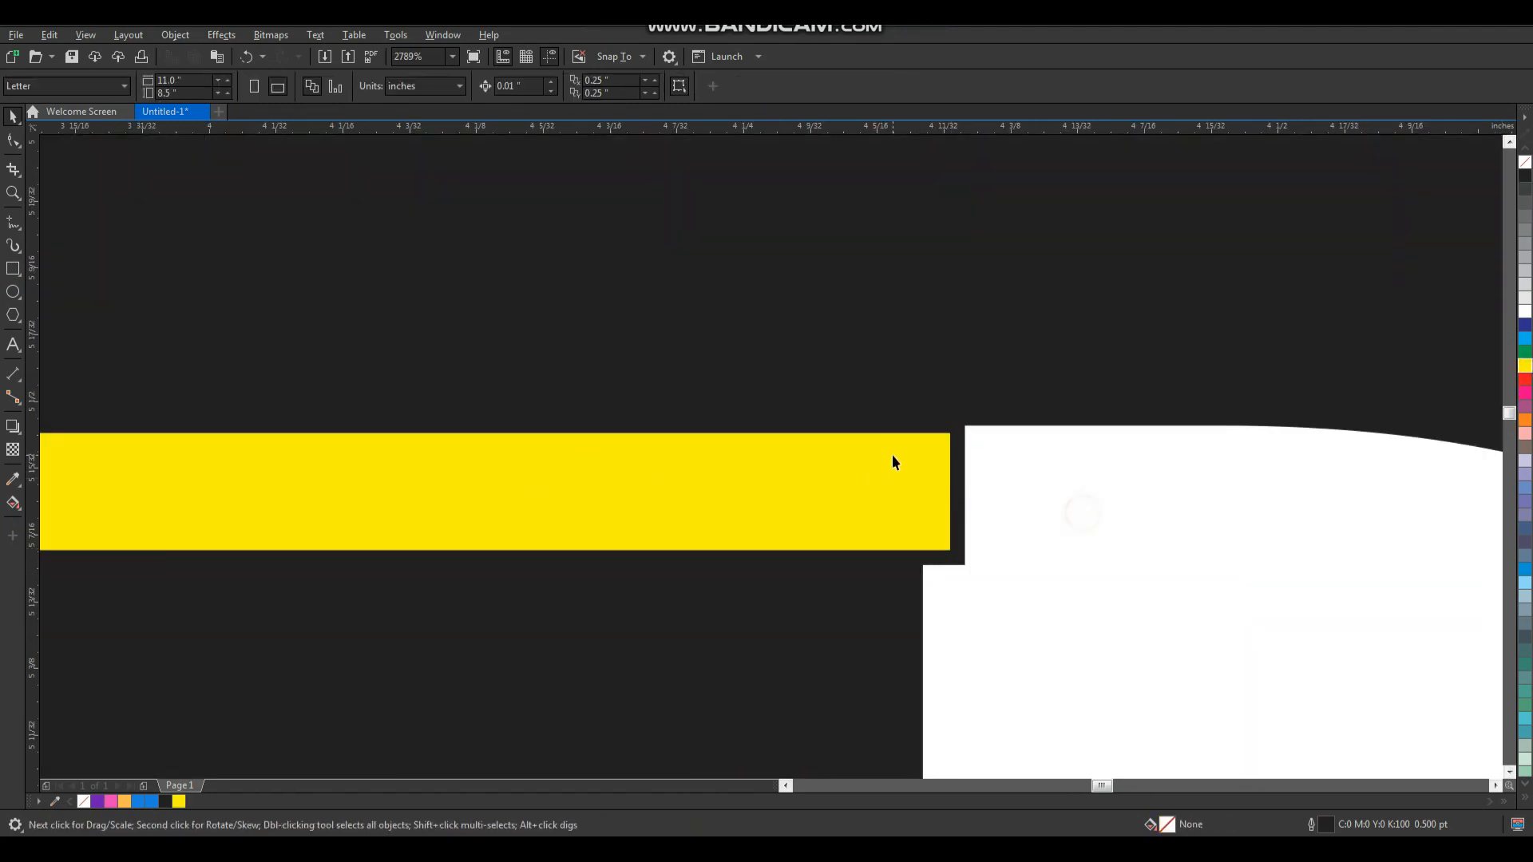
- Trim the yellow bar's shape out of the D to cut a gap across the stem, and delete the bar
{"action": "scroll", "coordinate": [894, 455], "scroll_direction": "down", "scroll_amount": 5}
{"action": "left_click", "coordinate": [877, 415], "text": "shift"}
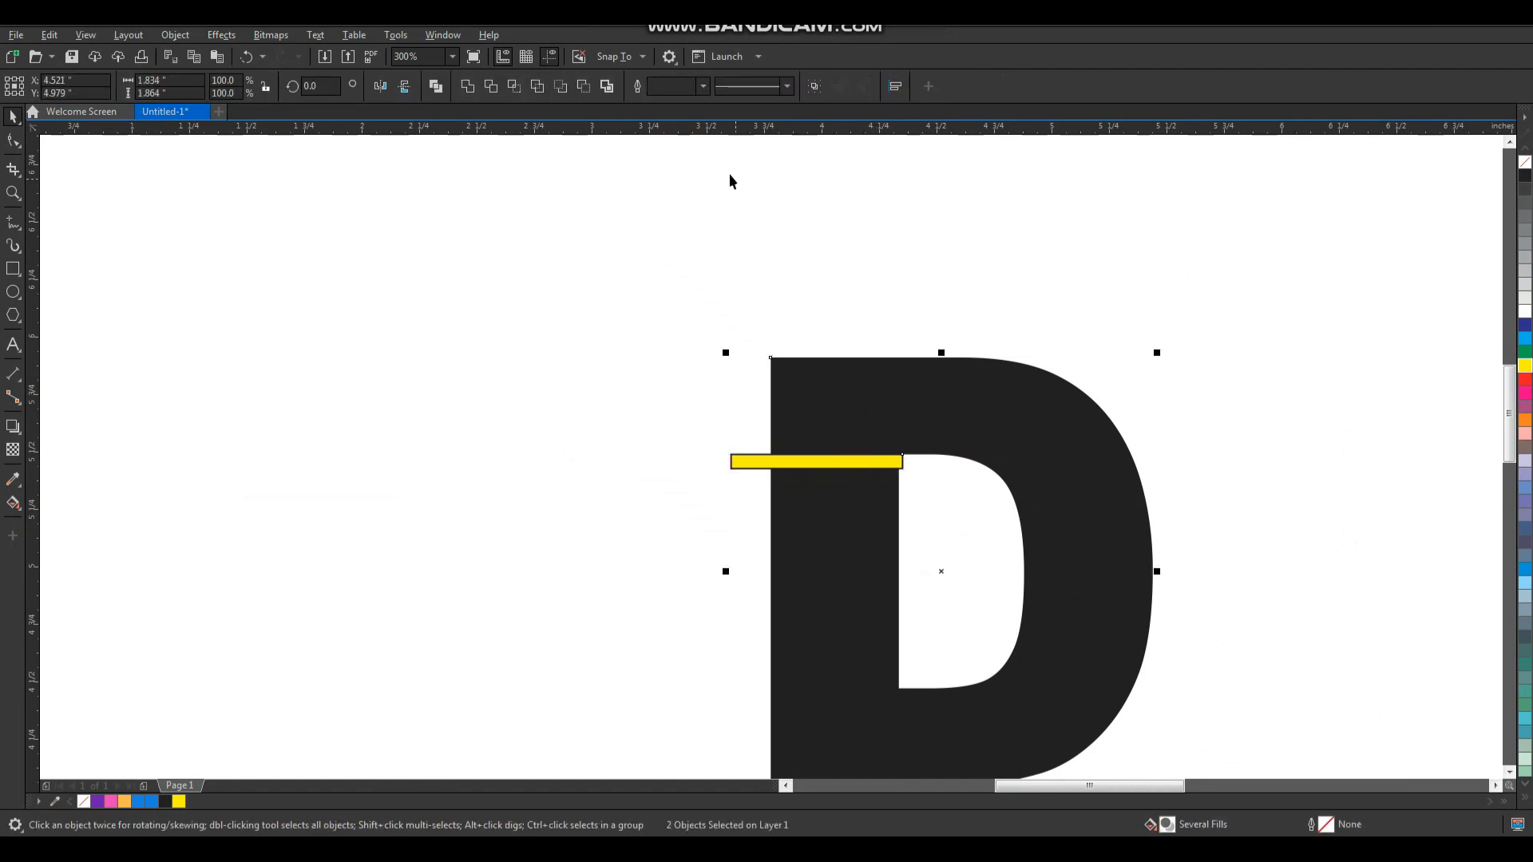
{"action": "left_click", "coordinate": [610, 163]}
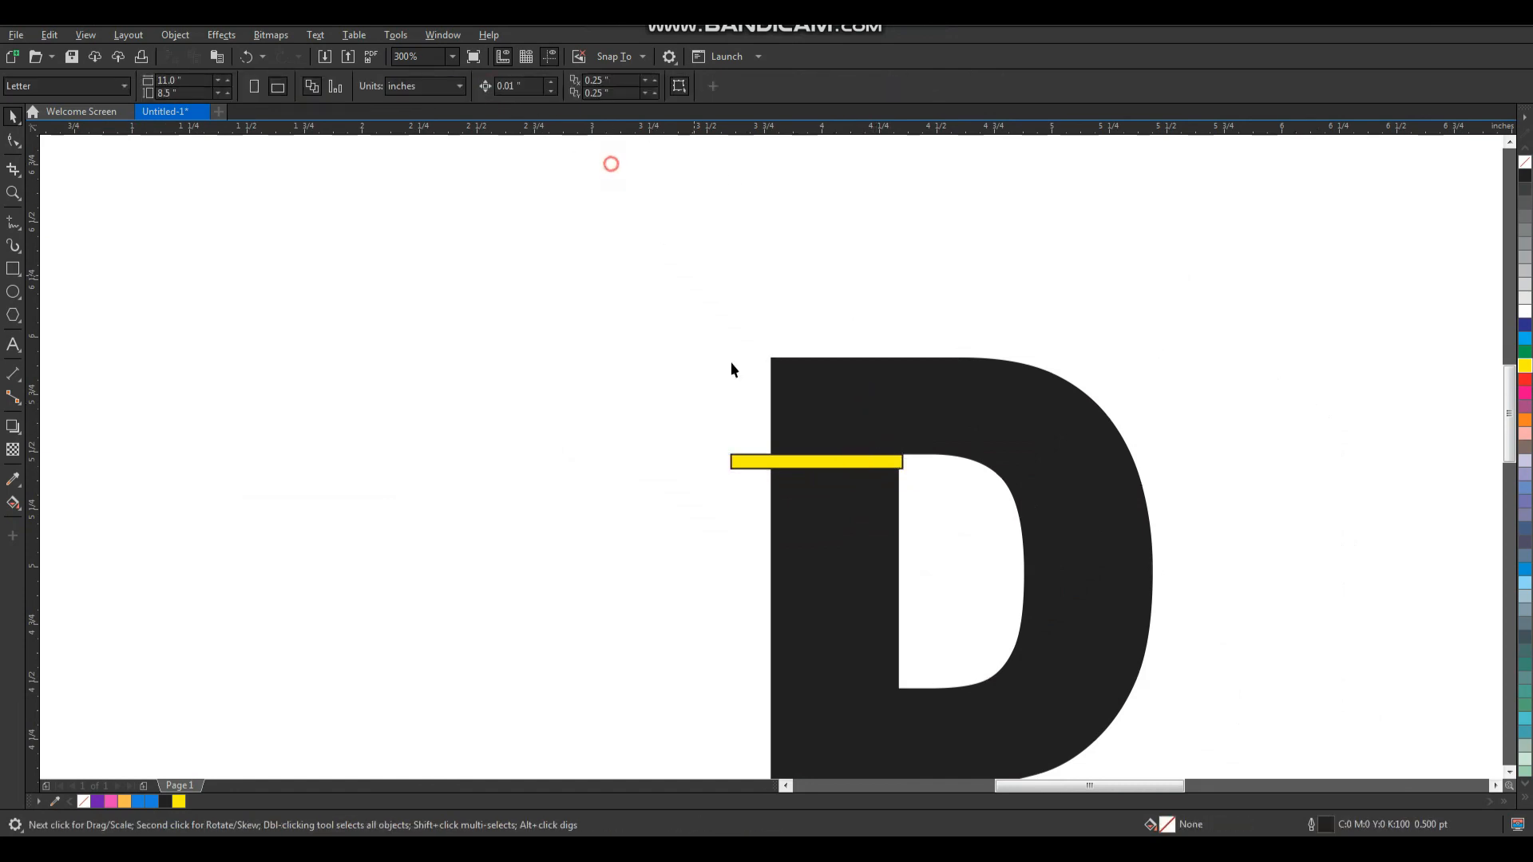
{"action": "left_click", "coordinate": [757, 463]}
{"action": "key", "text": "Delete"}
- Extend the left end of the D's top bar outward past the stem by moving its end nodes
{"action": "left_click", "coordinate": [873, 417]}
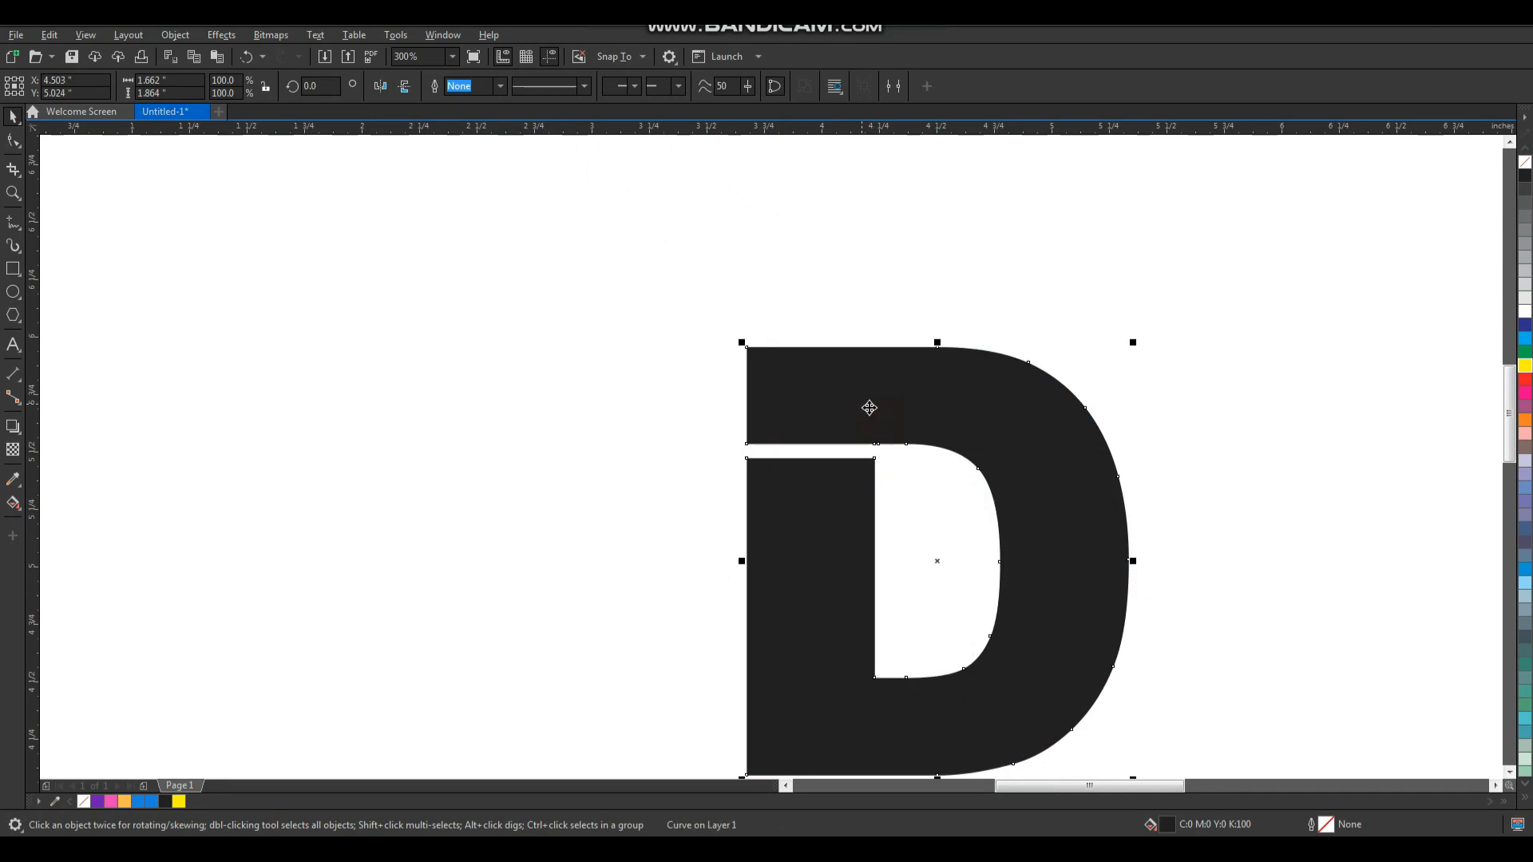
{"action": "left_click_drag", "start_coordinate": [949, 432], "coordinate": [836, 348]}
{"action": "key", "text": "F10"}
{"action": "mouse_move", "coordinate": [607, 243]}
{"action": "left_mouse_down"}
{"action": "mouse_move", "coordinate": [682, 376]}
{"action": "mouse_move", "coordinate": [542, 368]}
{"action": "mouse_move", "coordinate": [561, 367]}
{"action": "left_mouse_up"}
{"action": "key", "text": "space"}
{"action": "left_click", "coordinate": [619, 244]}
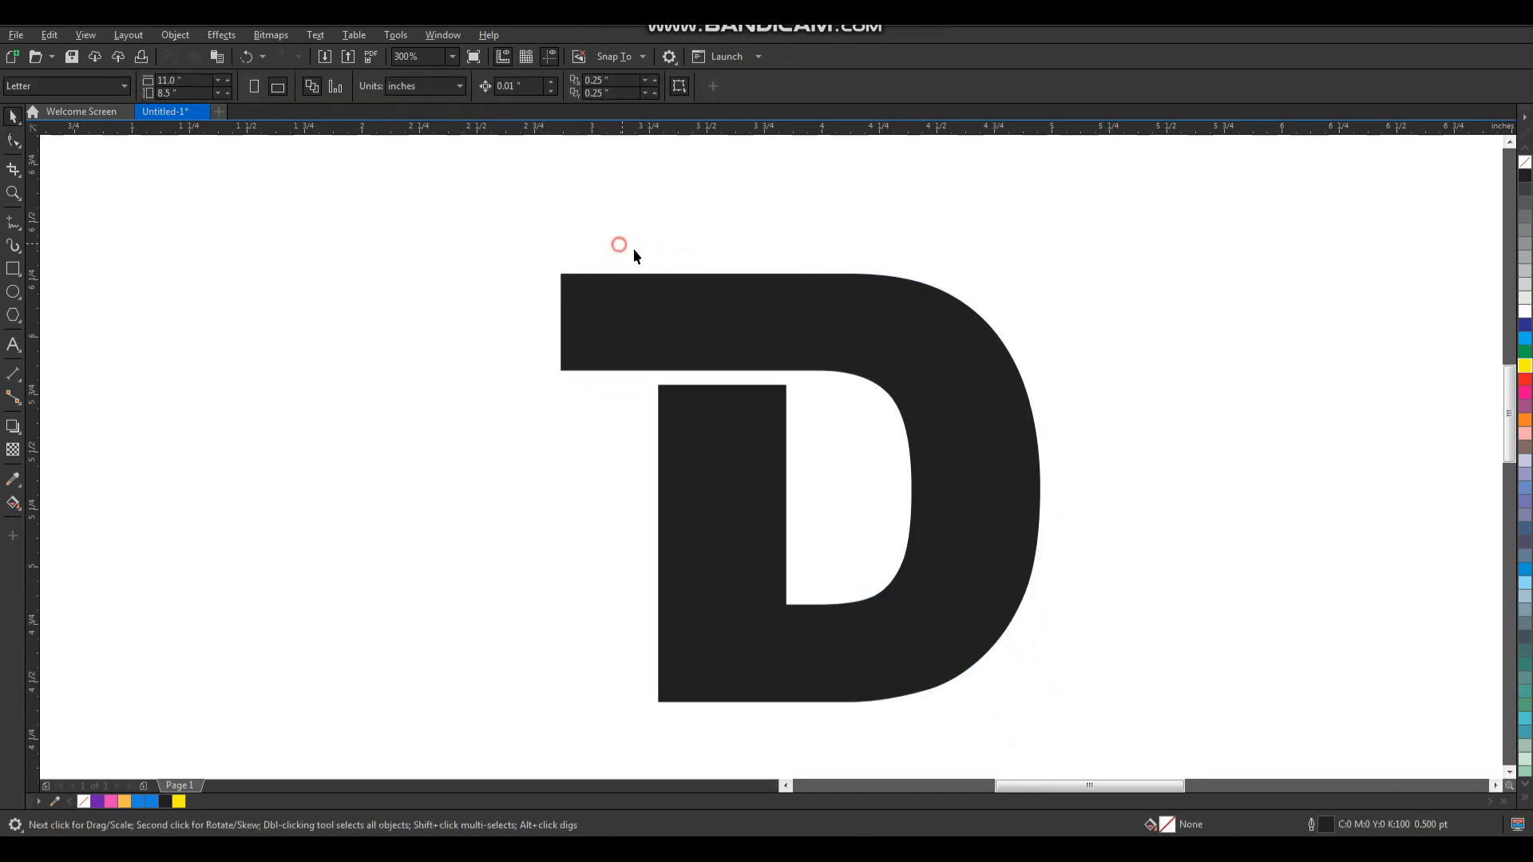
- Give the D a black 0.5 pt outline and remove its fill
{"action": "key", "text": "F2"}
{"action": "left_click_drag", "start_coordinate": [510, 232], "coordinate": [1065, 598]}
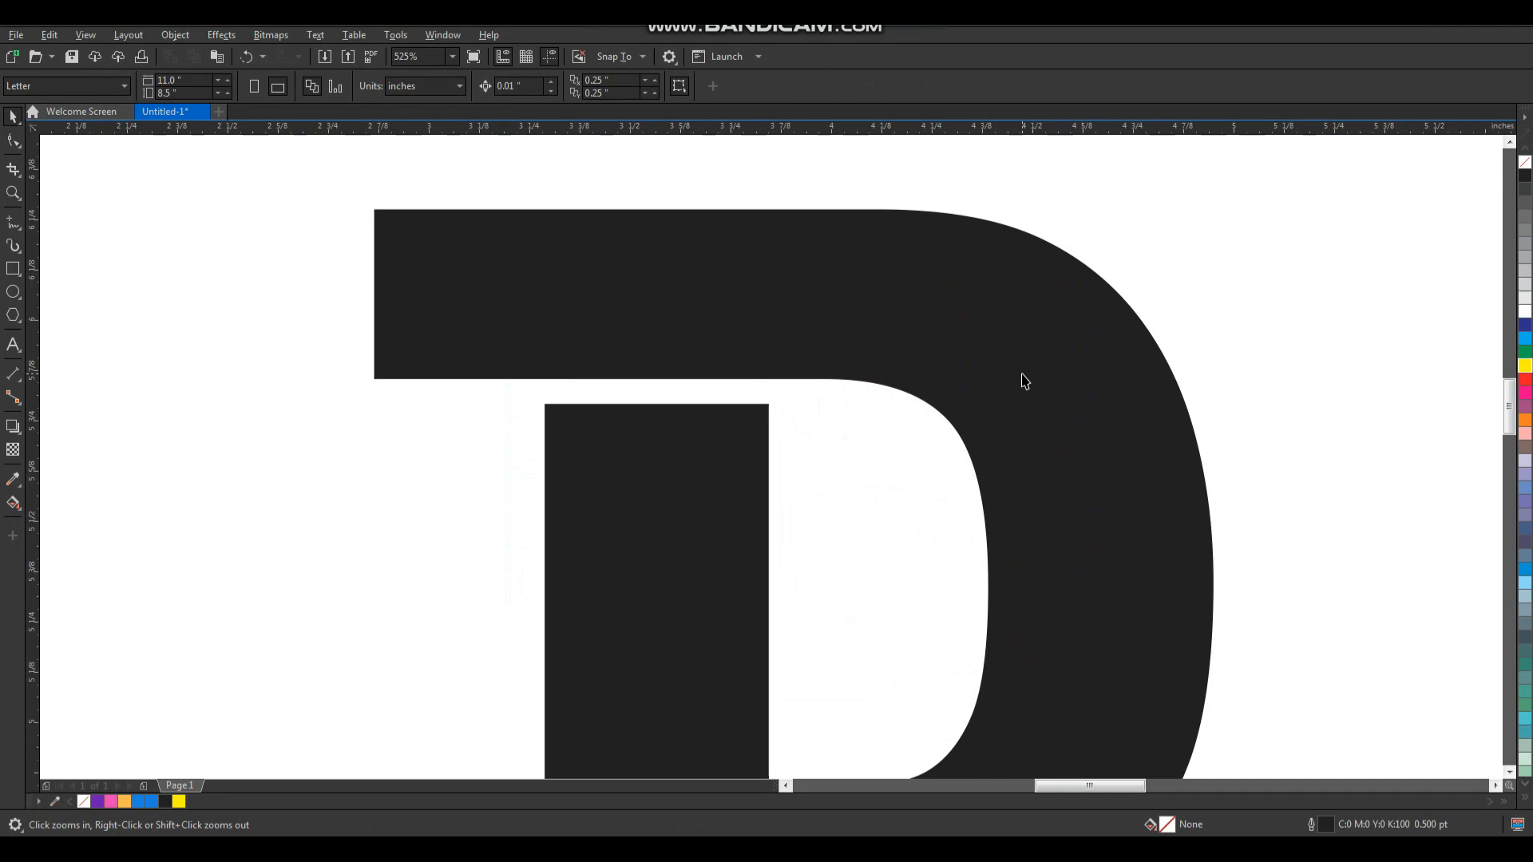
{"action": "left_click", "coordinate": [1022, 374]}
{"action": "left_click", "coordinate": [1526, 802]}
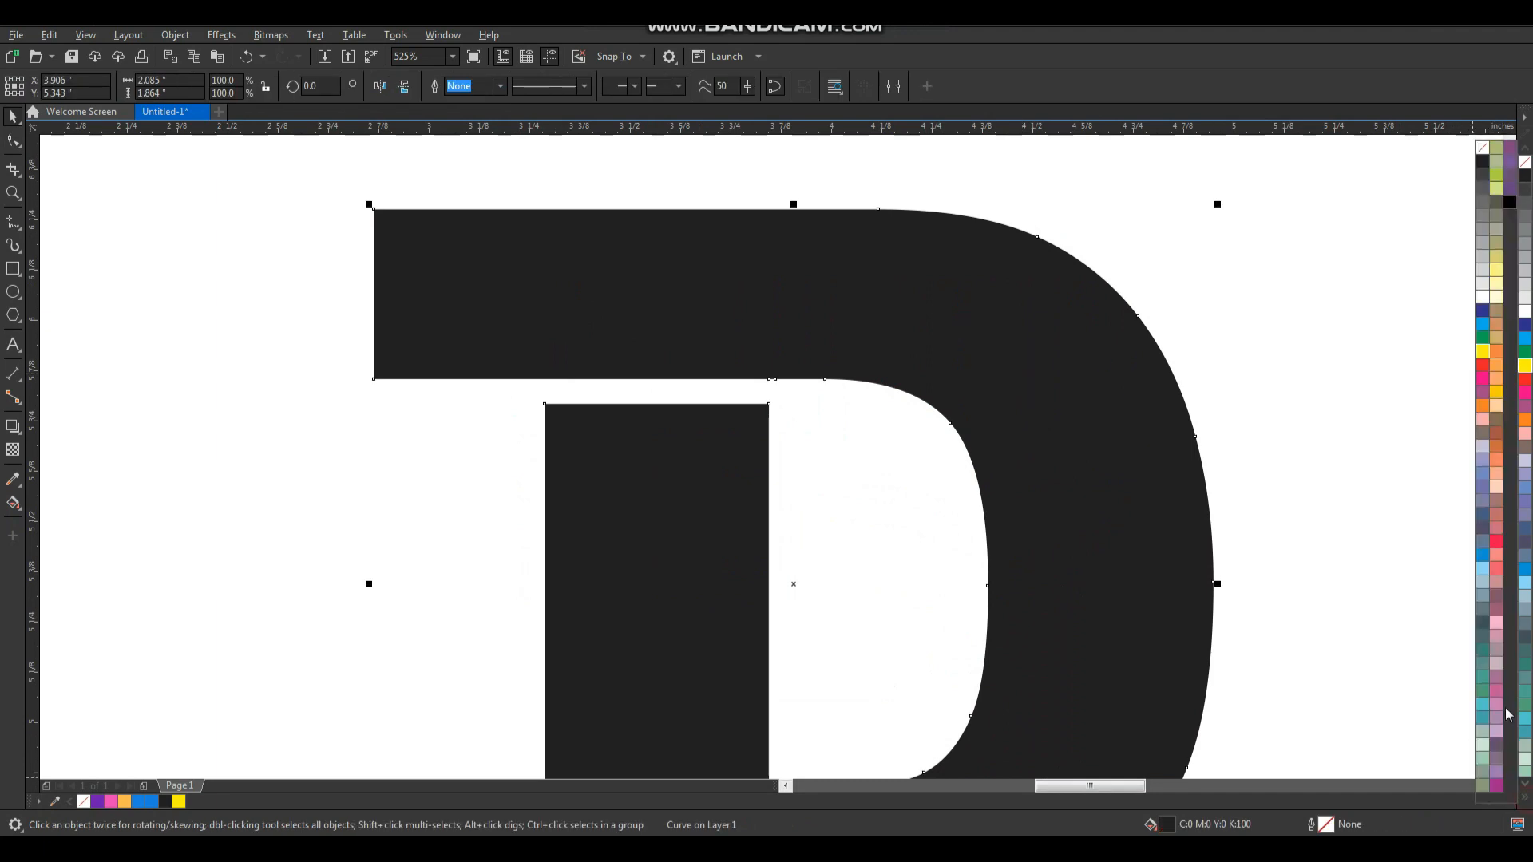
{"action": "right_click", "coordinate": [1483, 161]}
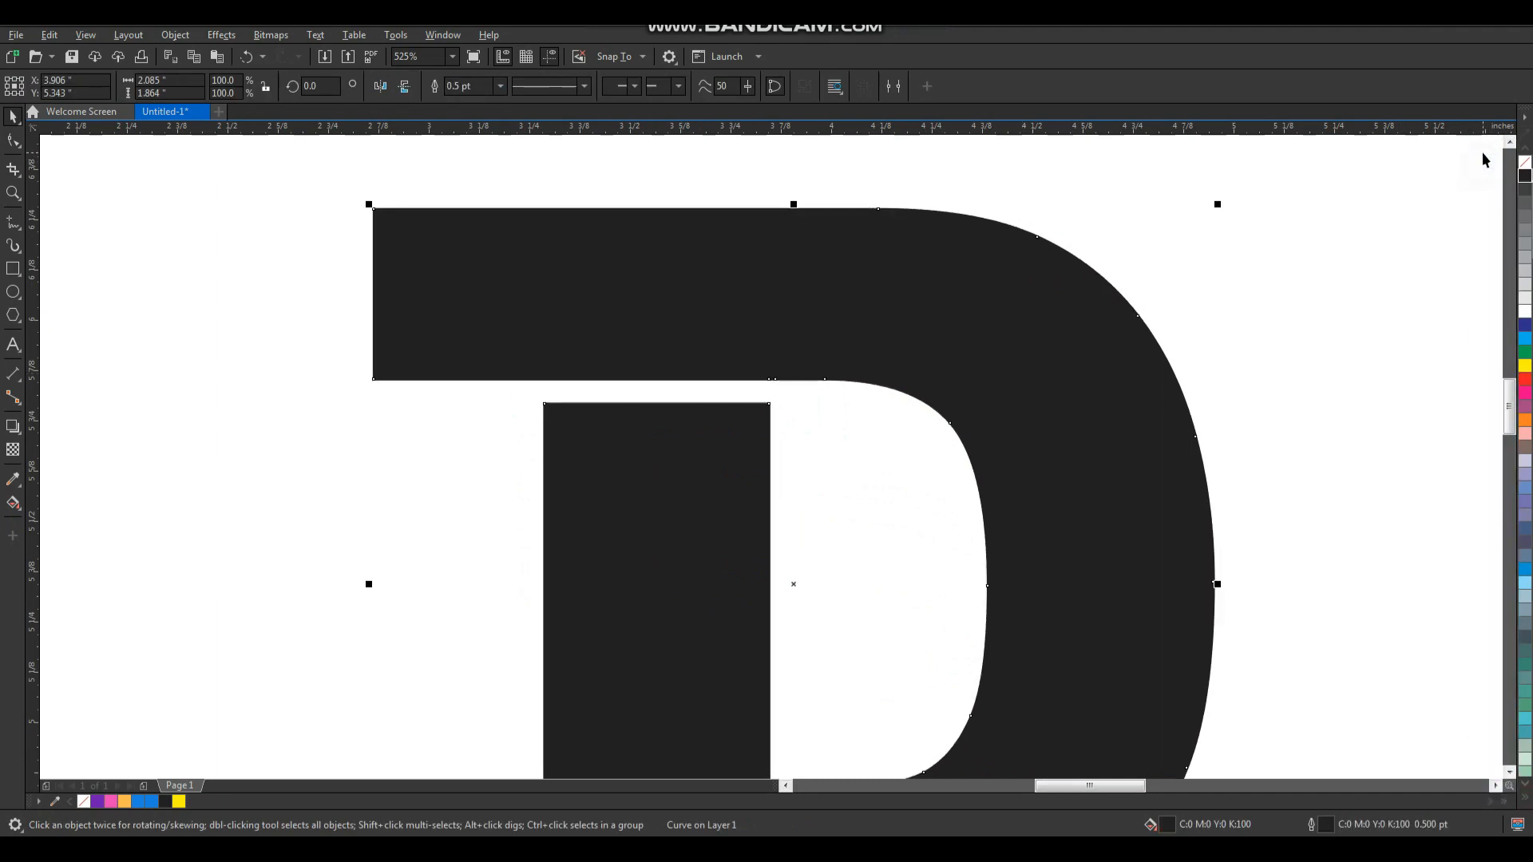
{"action": "left_click", "coordinate": [1523, 166]}
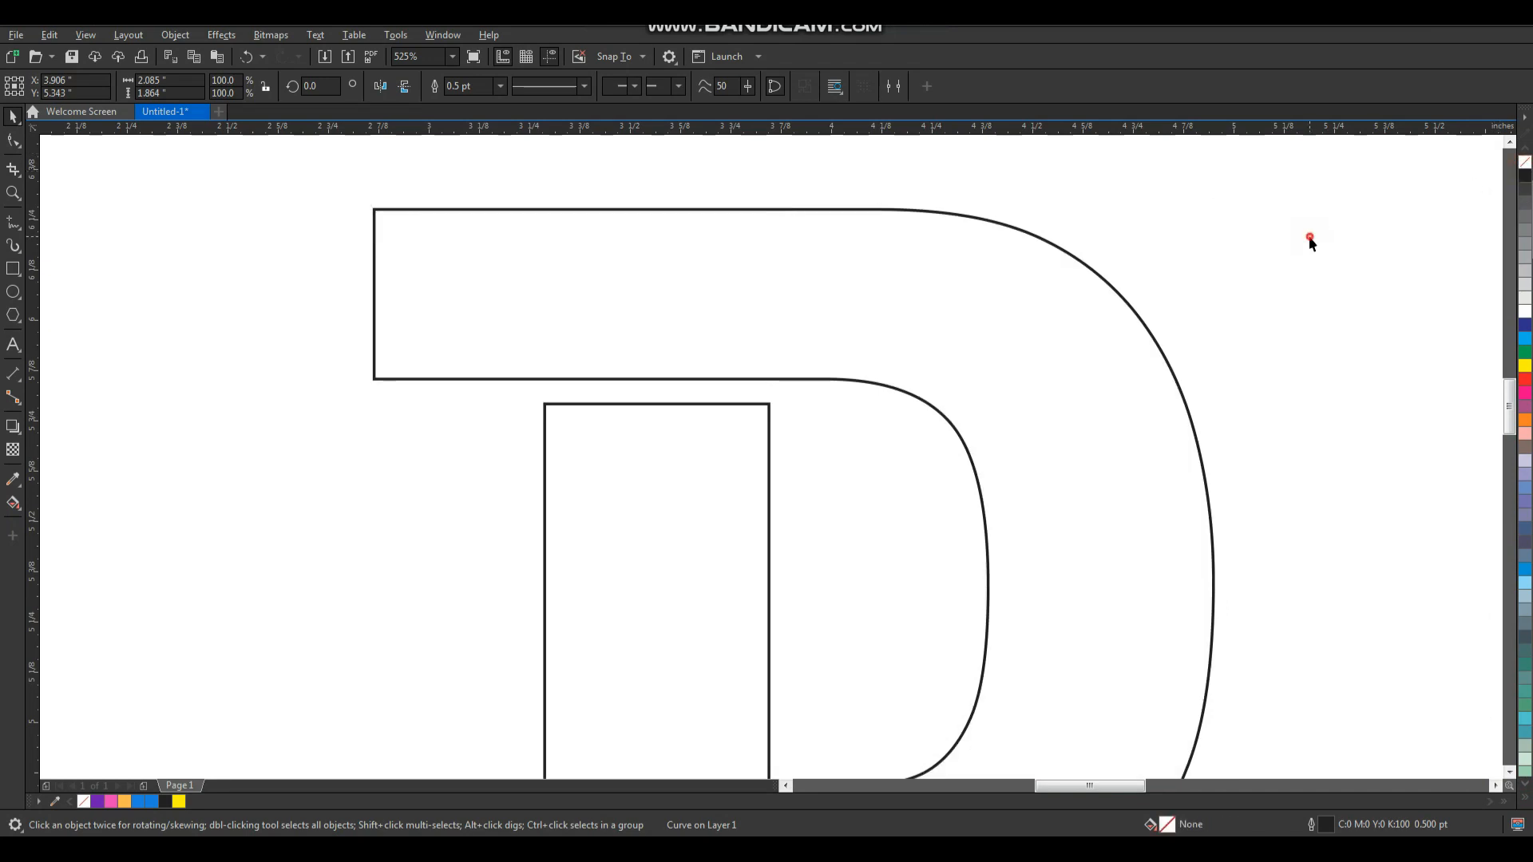
{"action": "left_click", "coordinate": [1310, 238]}
- Draw a straight diagonal line across the left end of the top bar, from its upper corner to just above the stem
{"action": "scroll", "coordinate": [974, 353], "scroll_direction": "down", "scroll_amount": 2}
{"action": "key", "text": "F2"}
{"action": "left_click_drag", "start_coordinate": [1164, 227], "coordinate": [661, 675]}
{"action": "left_click", "coordinate": [773, 326]}
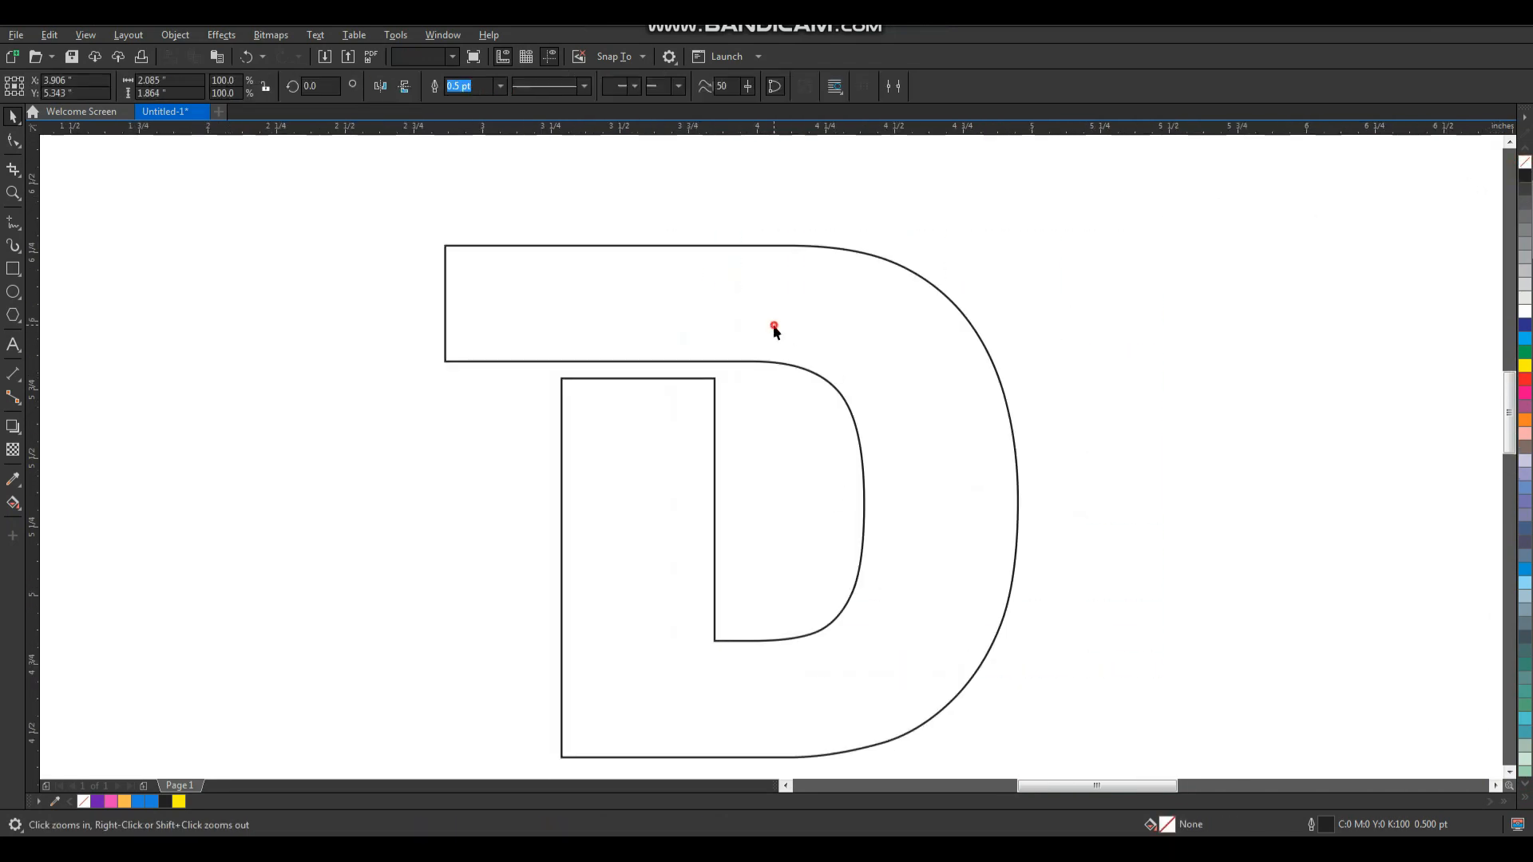
{"action": "key", "text": "F2"}
{"action": "left_click_drag", "start_coordinate": [780, 185], "coordinate": [404, 499]}
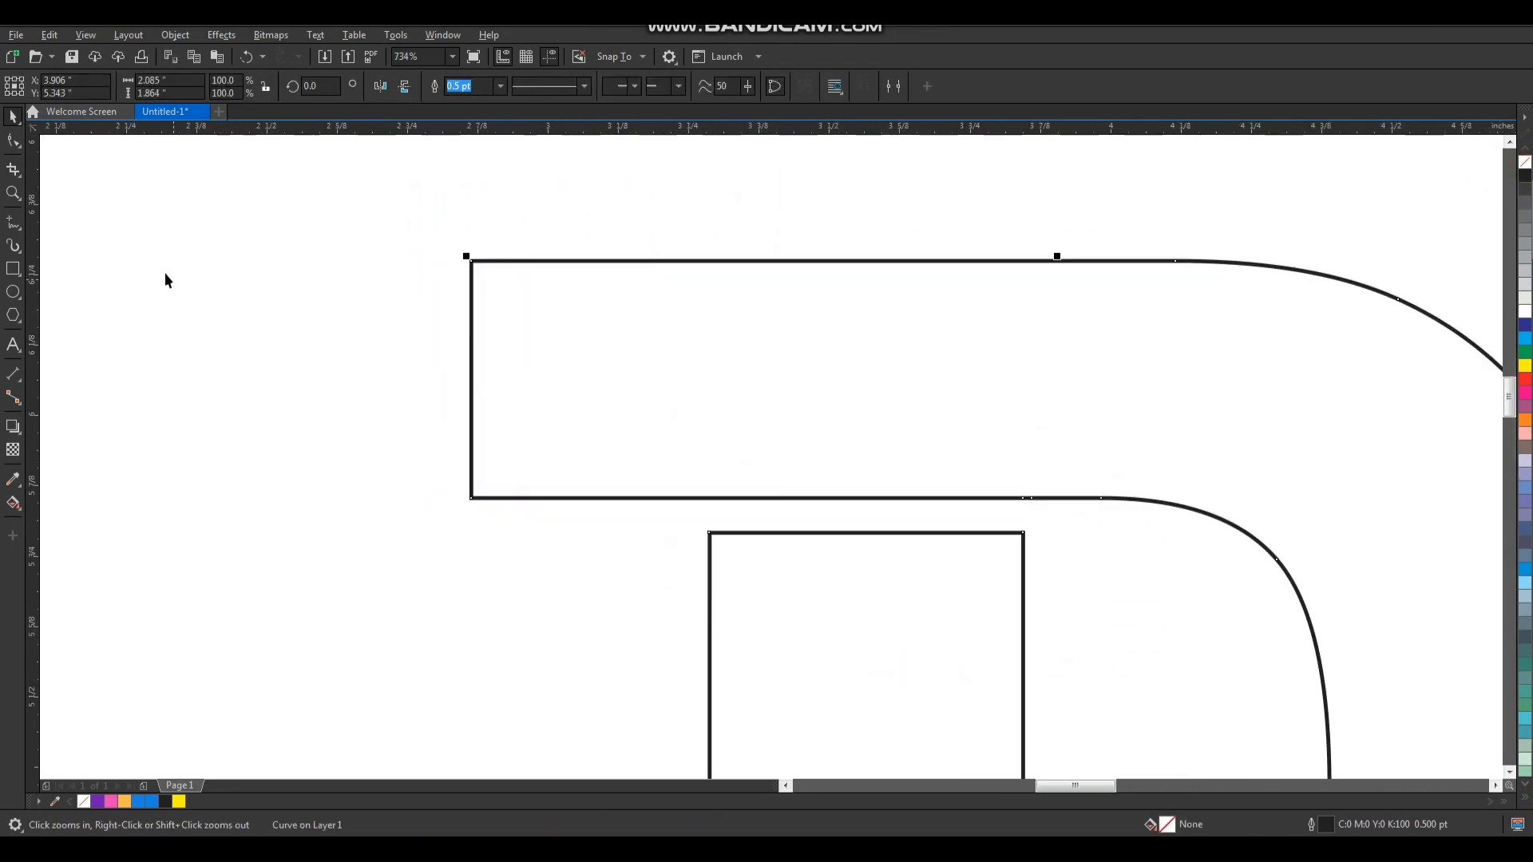
{"action": "left_click", "coordinate": [22, 230]}
{"action": "left_click", "coordinate": [72, 257]}
{"action": "left_click", "coordinate": [466, 243]}
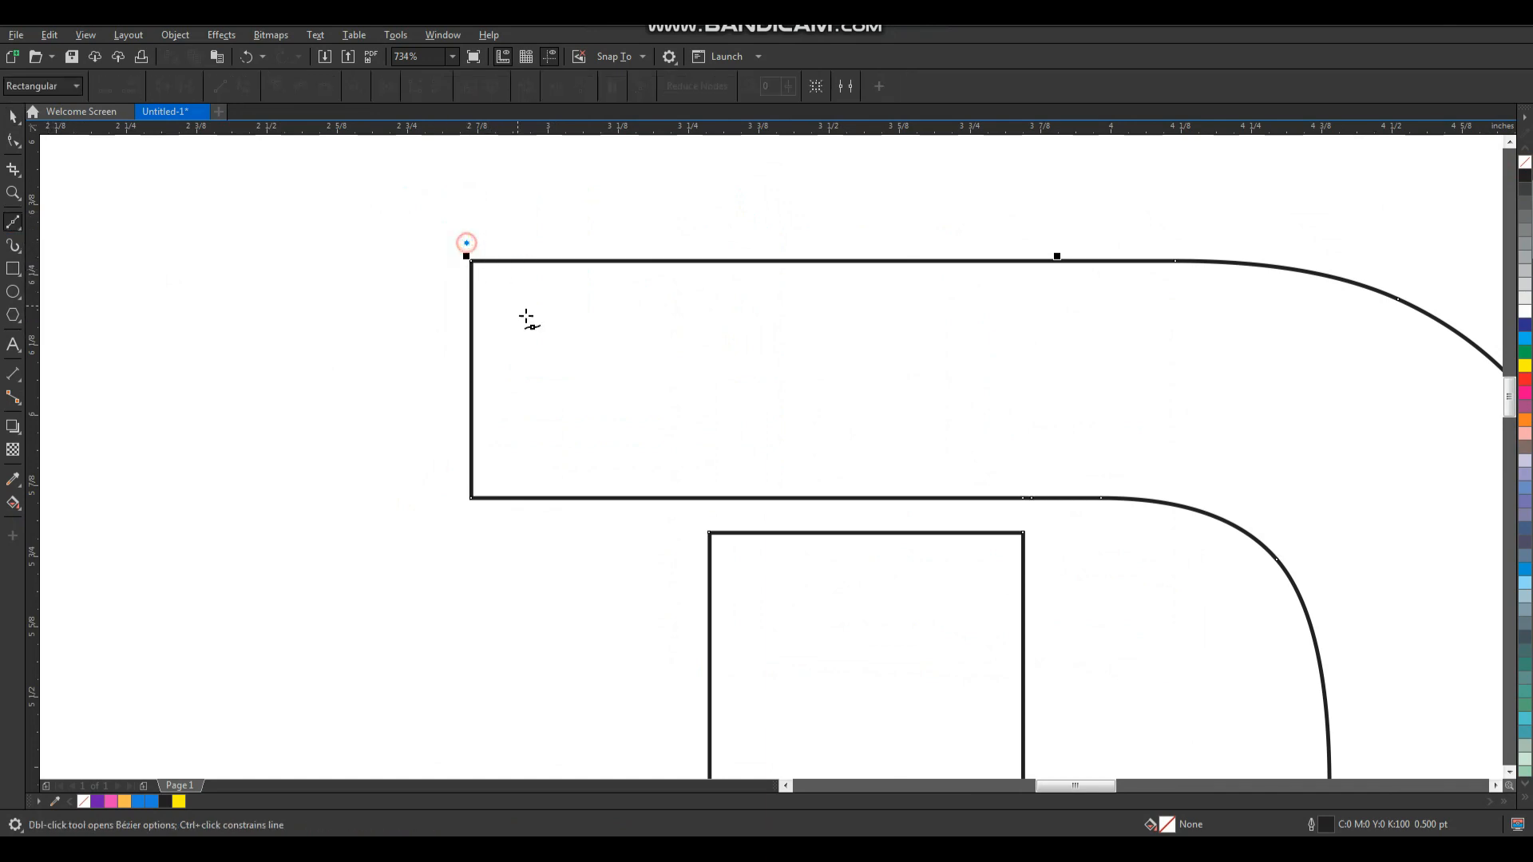
{"action": "left_click", "coordinate": [712, 512]}
{"action": "key", "text": "space"}
- Convert the diagonal line to a curve and bend it toward the top bar's lower-left corner
{"action": "key", "text": "F10"}
{"action": "left_click_drag", "start_coordinate": [840, 177], "coordinate": [441, 610]}
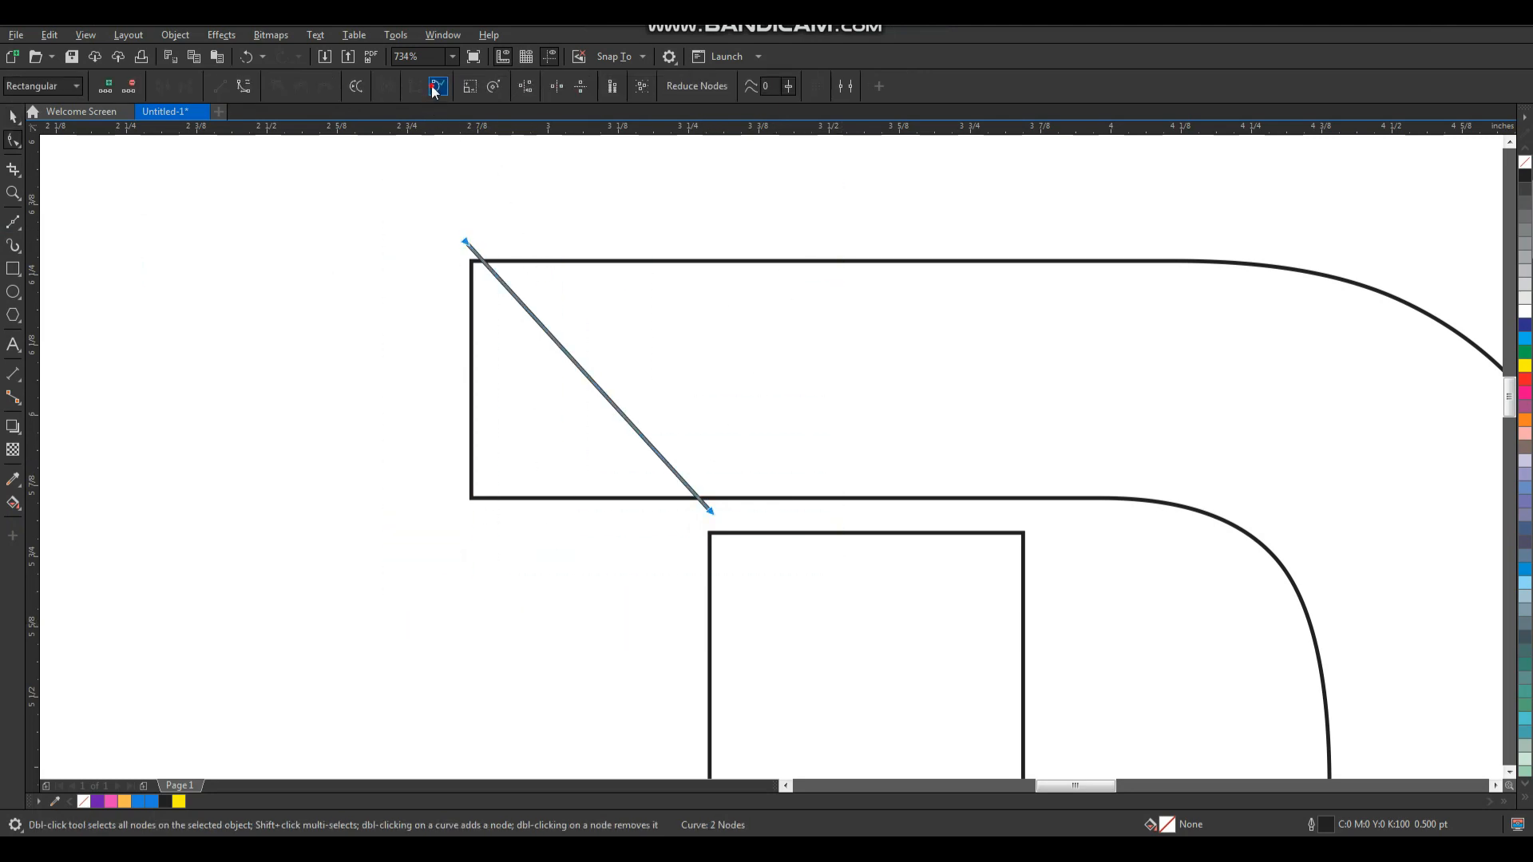
{"action": "left_click_drag", "start_coordinate": [578, 366], "coordinate": [569, 396]}
{"action": "key", "text": "ctrl+z"}
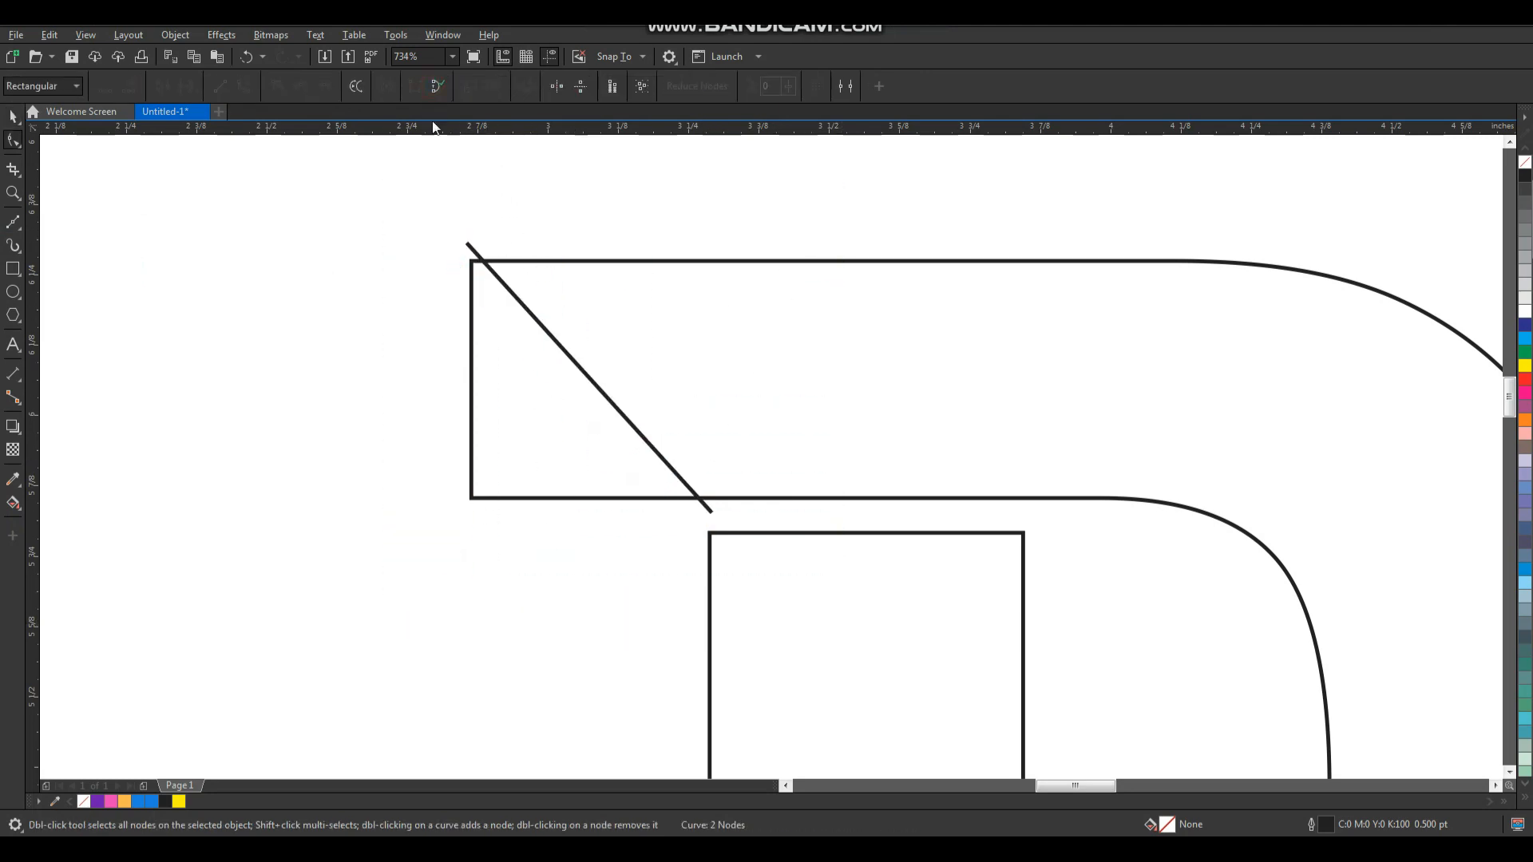
{"action": "left_click", "coordinate": [242, 87]}
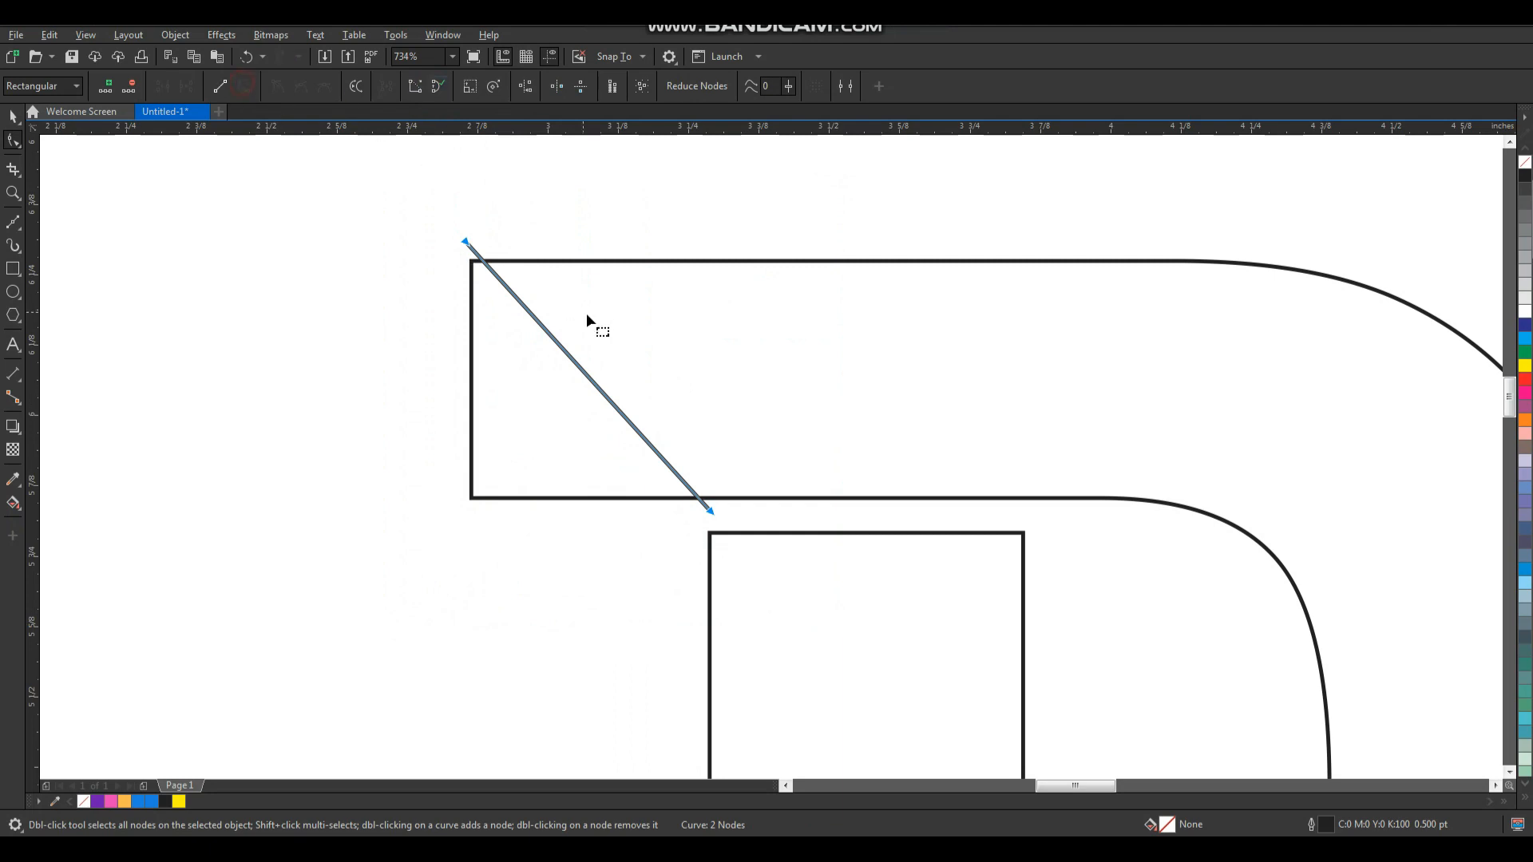
{"action": "left_click_drag", "start_coordinate": [581, 366], "coordinate": [557, 411]}
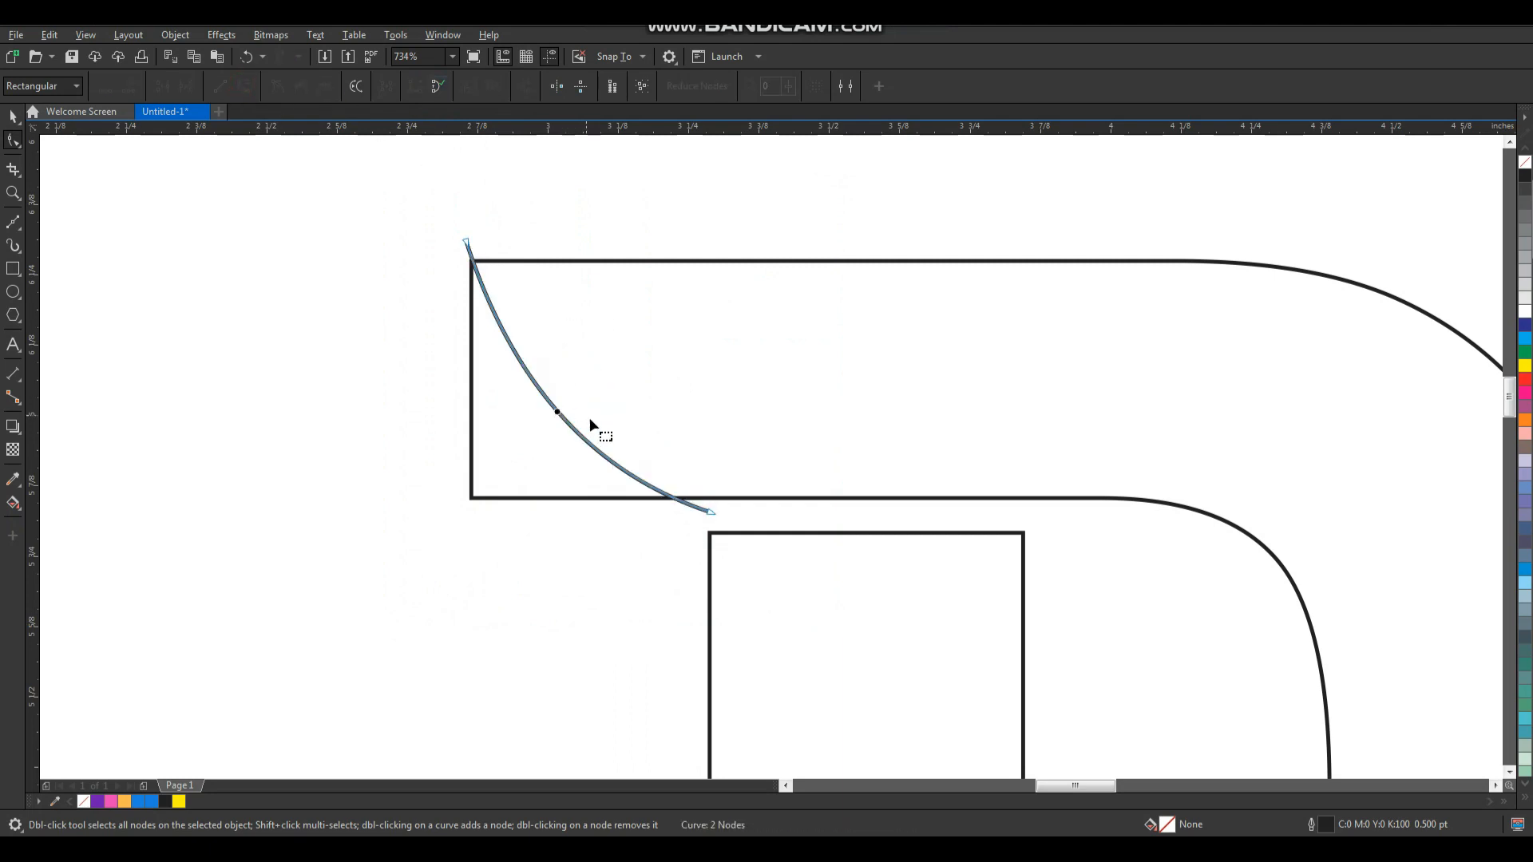
- Refine the end-cap curve by moving its lower end slightly outward and adjusting both handles for a rounder bend
{"action": "left_click_drag", "start_coordinate": [711, 512], "coordinate": [733, 513]}
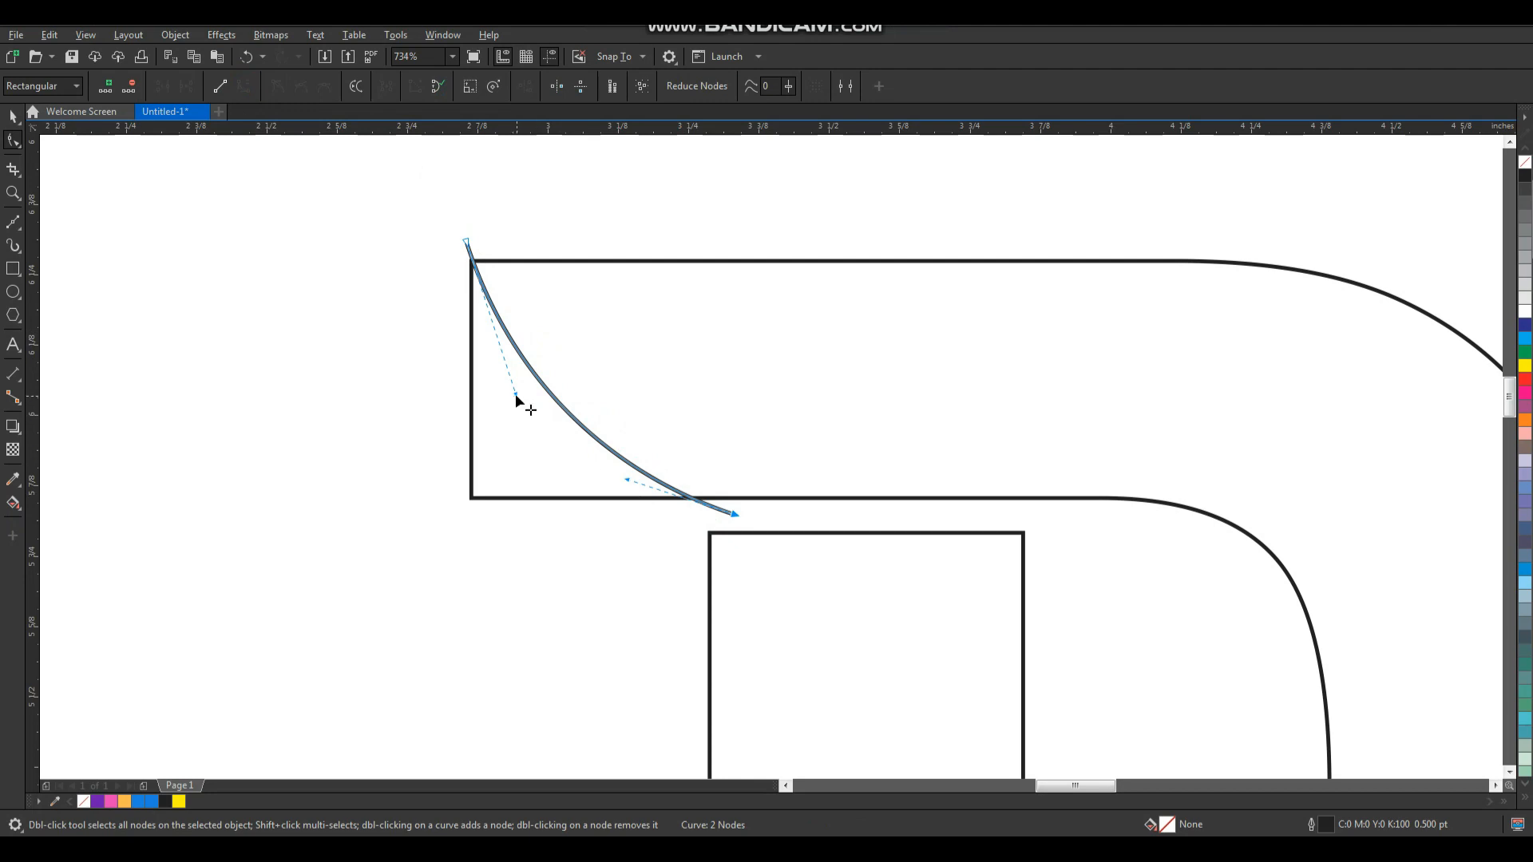
{"action": "left_click_drag", "start_coordinate": [517, 397], "coordinate": [511, 404]}
{"action": "left_click_drag", "start_coordinate": [627, 480], "coordinate": [578, 484]}
{"action": "left_click_drag", "start_coordinate": [506, 397], "coordinate": [496, 429]}
{"action": "key", "text": "space"}
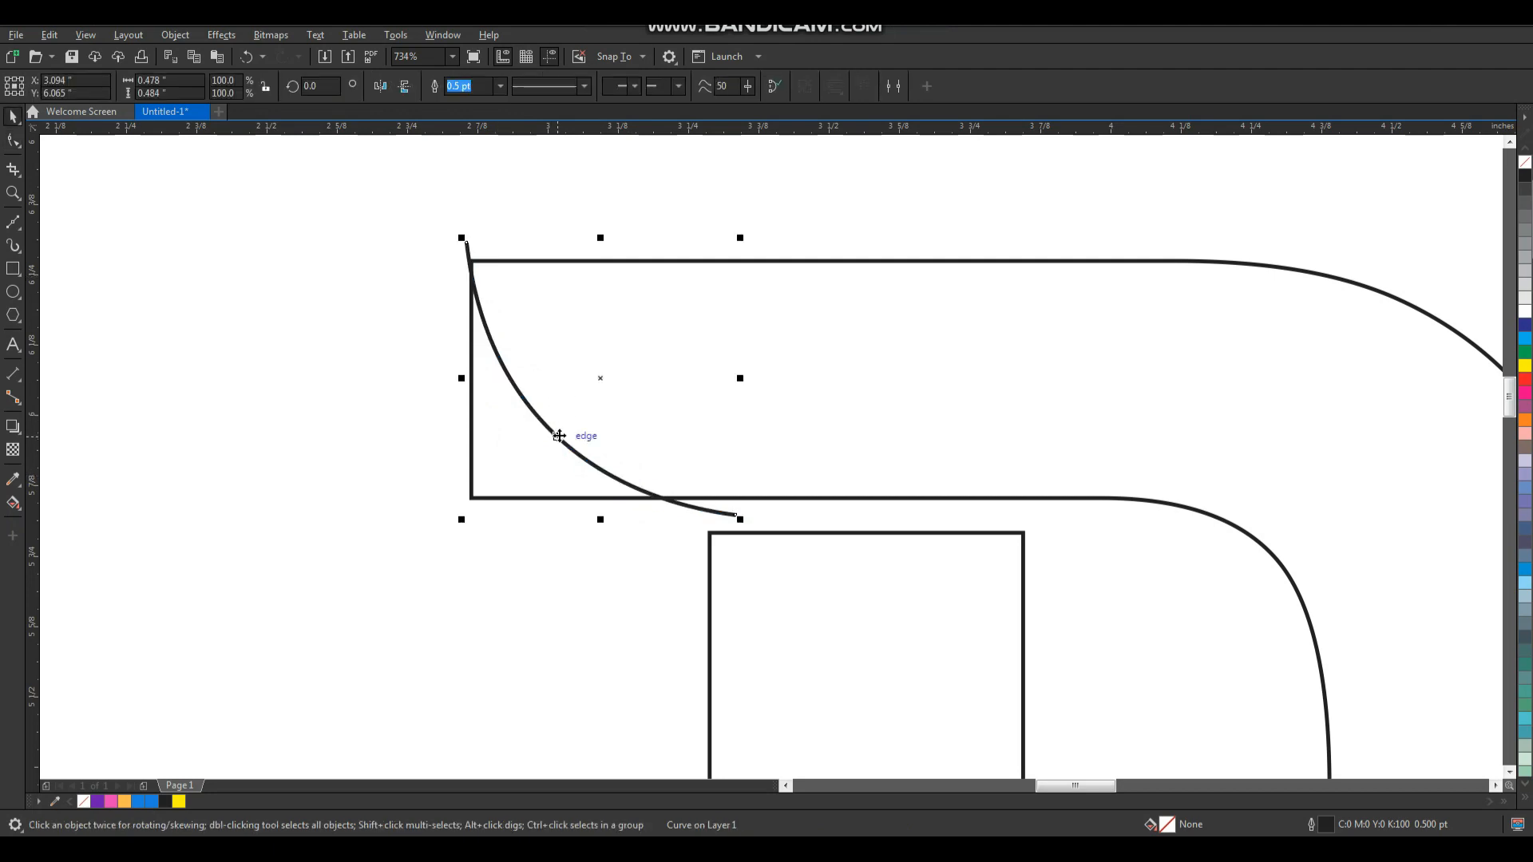
{"action": "left_click", "coordinate": [813, 236]}
- Draw a straight line from the upper inner edge of the D's bowl to just beyond its outer right edge
{"action": "scroll", "coordinate": [800, 375], "scroll_direction": "down", "scroll_amount": 4}
{"action": "key", "text": "F2"}
{"action": "left_click_drag", "start_coordinate": [686, 315], "coordinate": [1068, 631]}
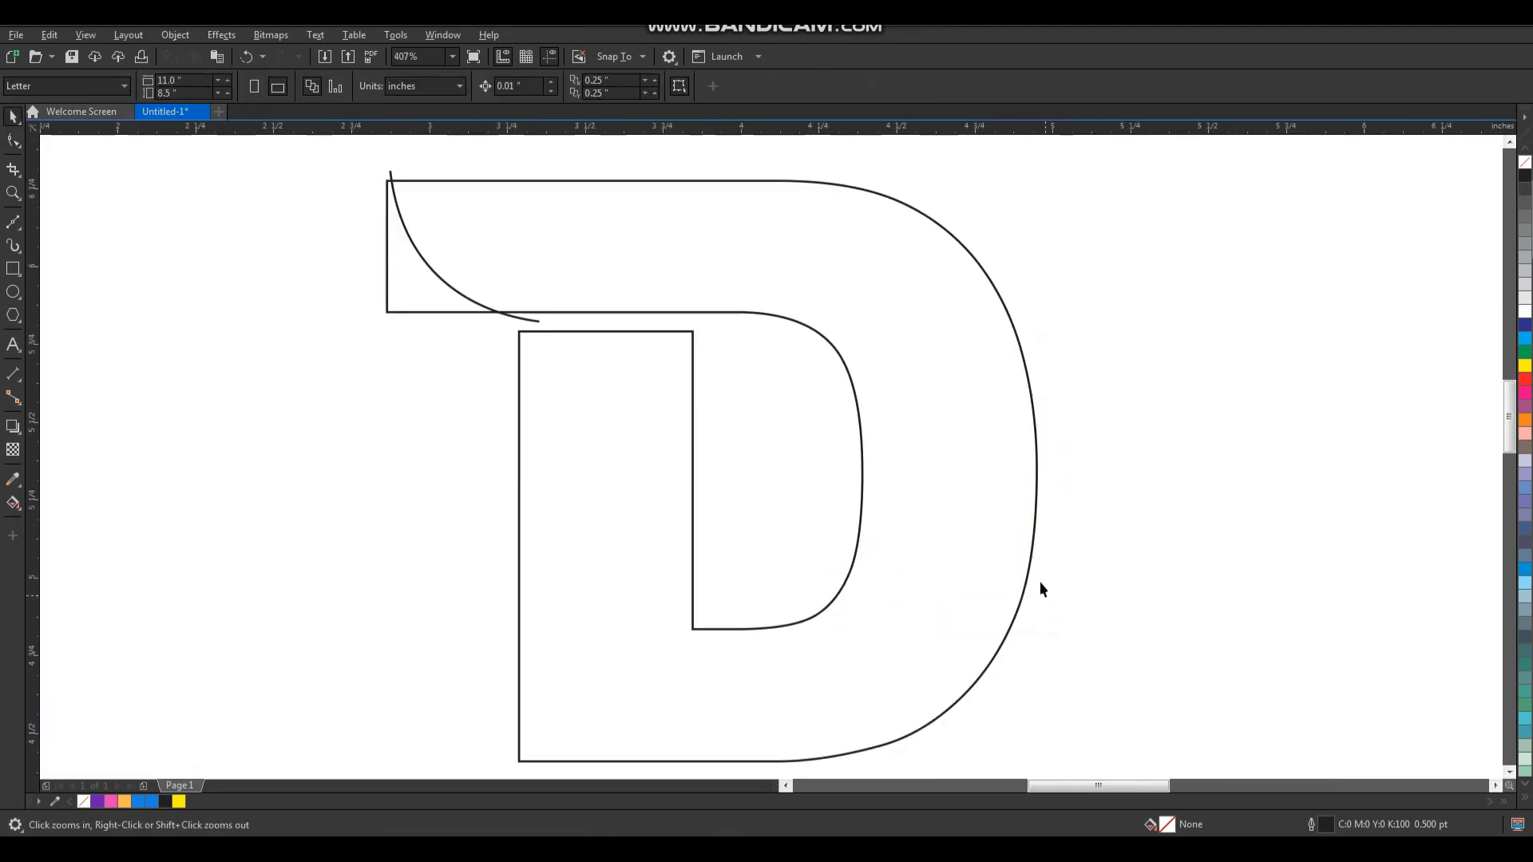
{"action": "left_click", "coordinate": [13, 222]}
{"action": "left_click", "coordinate": [750, 313]}
{"action": "left_click", "coordinate": [1050, 474]}
{"action": "key", "text": "space"}
- Convert the line across the bowl to a curve and bend it upward toward the outer edge
{"action": "key", "text": "F10"}
{"action": "left_click_drag", "start_coordinate": [828, 478], "coordinate": [790, 481]}
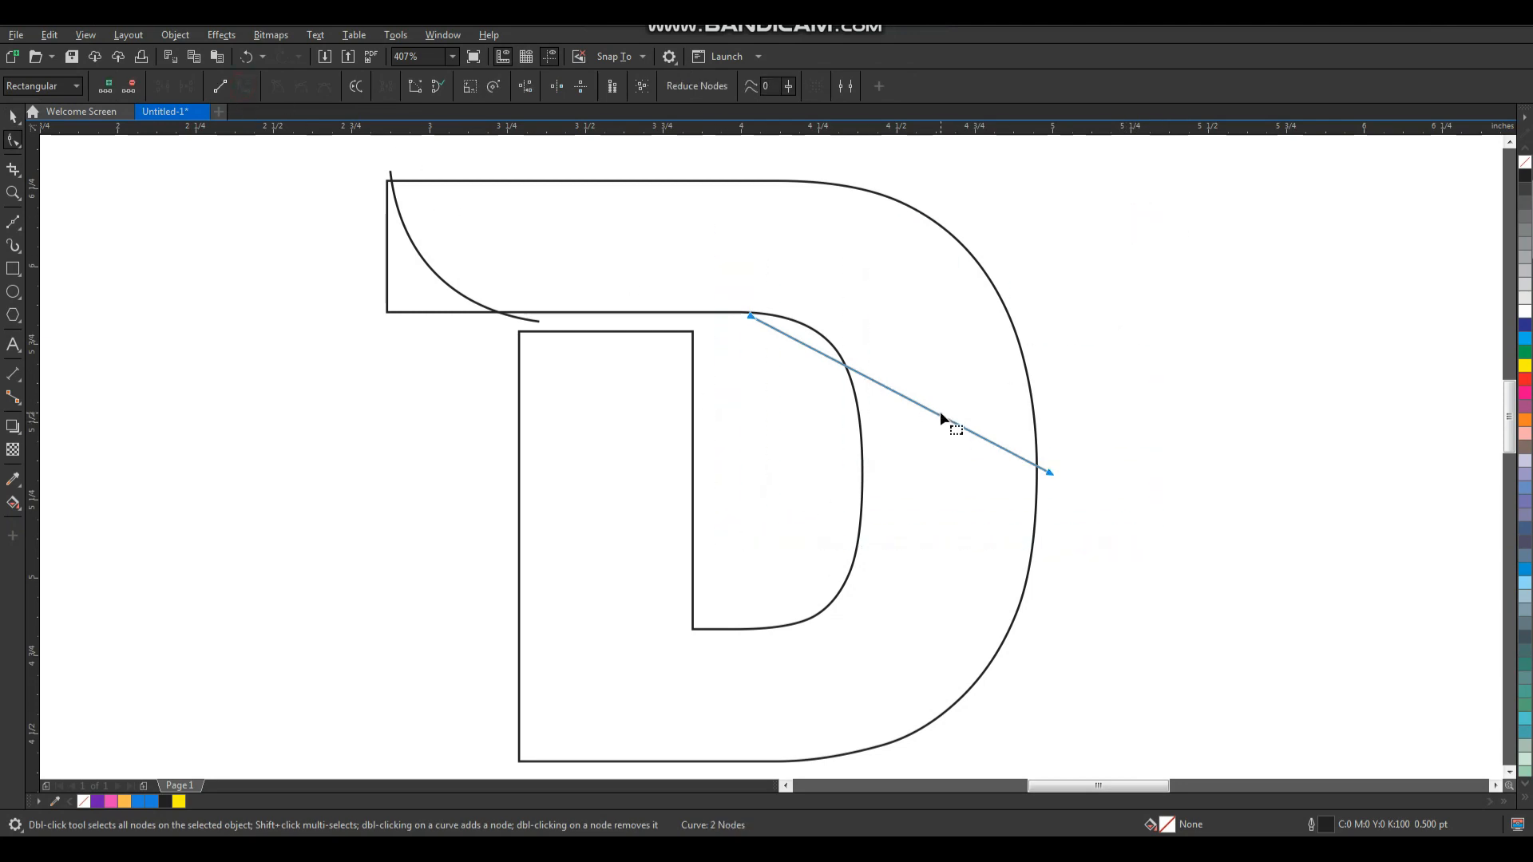
{"action": "left_click_drag", "start_coordinate": [941, 414], "coordinate": [974, 367]}
{"action": "key", "text": "space"}
{"action": "left_click", "coordinate": [1119, 382]}
- Nudge the bowl curve's left end node slightly up and outward so it meets the inner edge more closely
{"action": "key", "text": "F2"}
{"action": "left_click_drag", "start_coordinate": [1055, 253], "coordinate": [680, 437]}
{"action": "left_click", "coordinate": [732, 399]}
{"action": "key", "text": "space"}
{"action": "mouse_move", "coordinate": [377, 362]}
{"action": "left_mouse_down"}
{"action": "mouse_move", "coordinate": [380, 348]}
{"action": "mouse_move", "coordinate": [367, 352]}
{"action": "left_mouse_up"}
{"action": "key", "text": "space"}
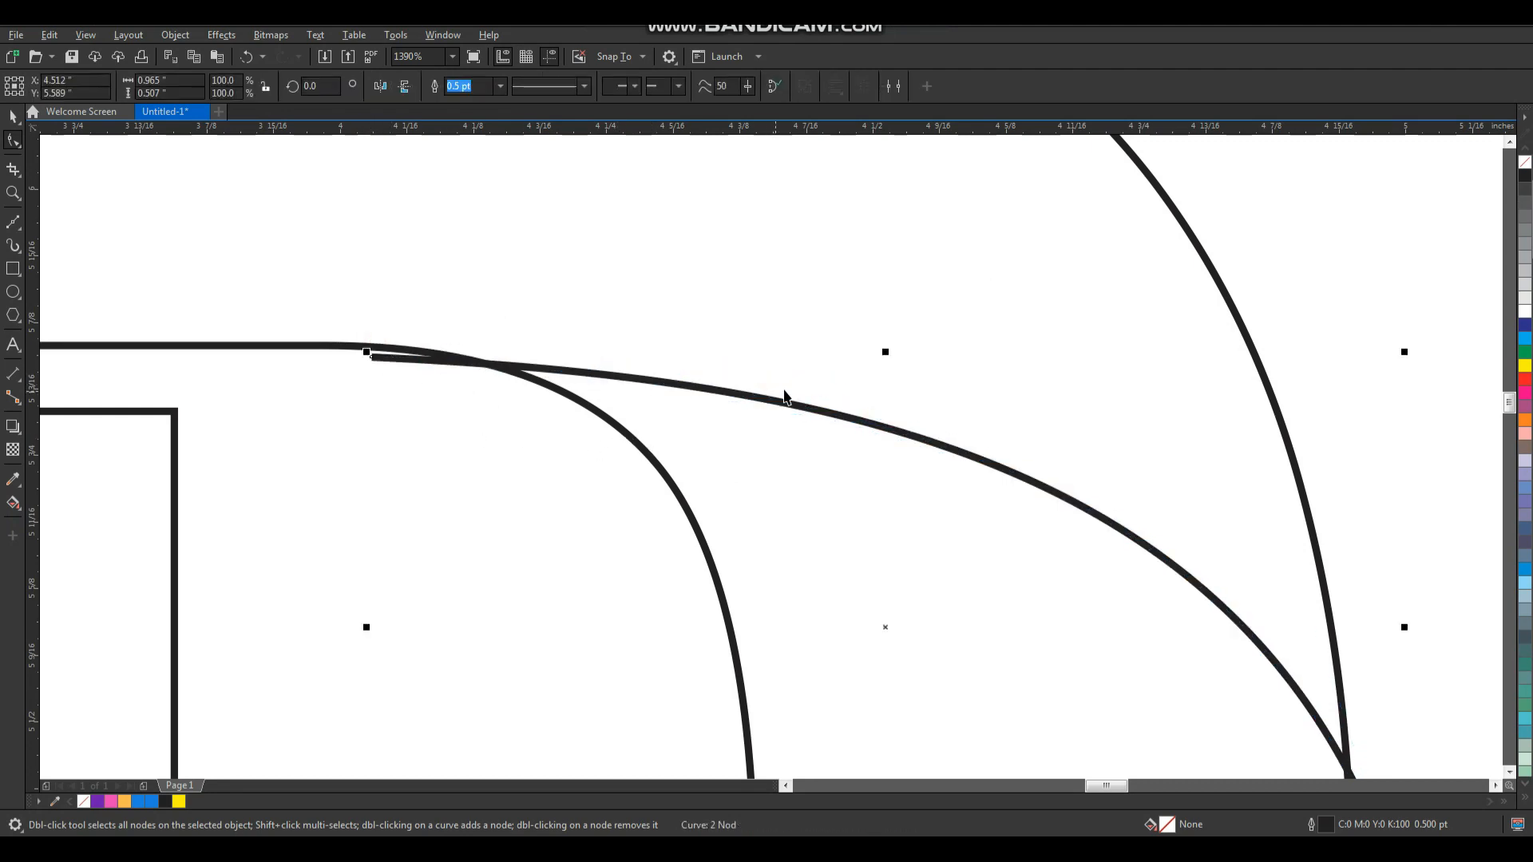
- Place two copies of the bowl curve beneath it, one with a narrow gap and the other with a wider gap
{"action": "scroll", "coordinate": [950, 449], "scroll_direction": "down", "scroll_amount": 5}
{"action": "left_click", "coordinate": [1078, 370]}
{"action": "key", "text": "F2"}
{"action": "left_click_drag", "start_coordinate": [1109, 291], "coordinate": [578, 749]}
{"action": "left_click_drag", "start_coordinate": [735, 280], "coordinate": [1090, 587]}
{"action": "key", "text": "space"}
{"action": "mouse_move", "coordinate": [704, 276]}
{"action": "left_mouse_down"}
{"action": "mouse_move", "coordinate": [706, 313]}
{"action": "mouse_move", "coordinate": [709, 298]}
{"action": "left_mouse_up"}
{"action": "key", "text": "F10"}
{"action": "left_click_drag", "start_coordinate": [433, 263], "coordinate": [436, 254]}
{"action": "key", "text": "space"}
{"action": "left_click_drag", "start_coordinate": [814, 336], "coordinate": [817, 401]}
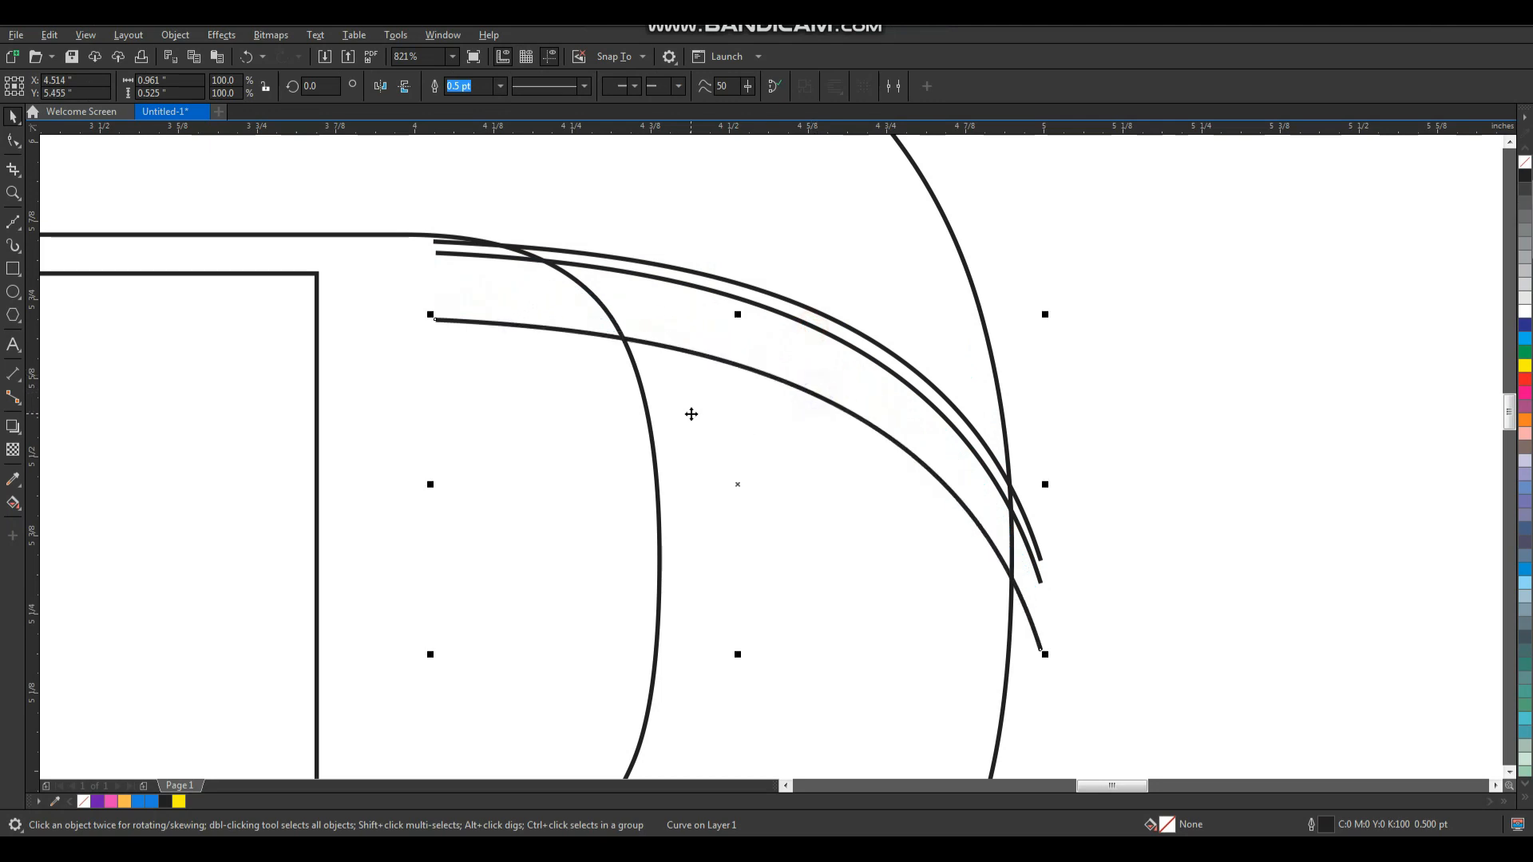
- Use Smart Fill to fill the top bar, the strips between the bowl curves and the lower body with slate blue
{"action": "scroll", "coordinate": [877, 436], "scroll_direction": "down", "scroll_amount": 1}
{"action": "left_click", "coordinate": [1030, 384]}
{"action": "scroll", "coordinate": [1022, 371], "scroll_direction": "down", "scroll_amount": 1}
{"action": "key", "text": "F2"}
{"action": "left_click_drag", "start_coordinate": [1030, 247], "coordinate": [646, 585]}
{"action": "left_click", "coordinate": [501, 476]}
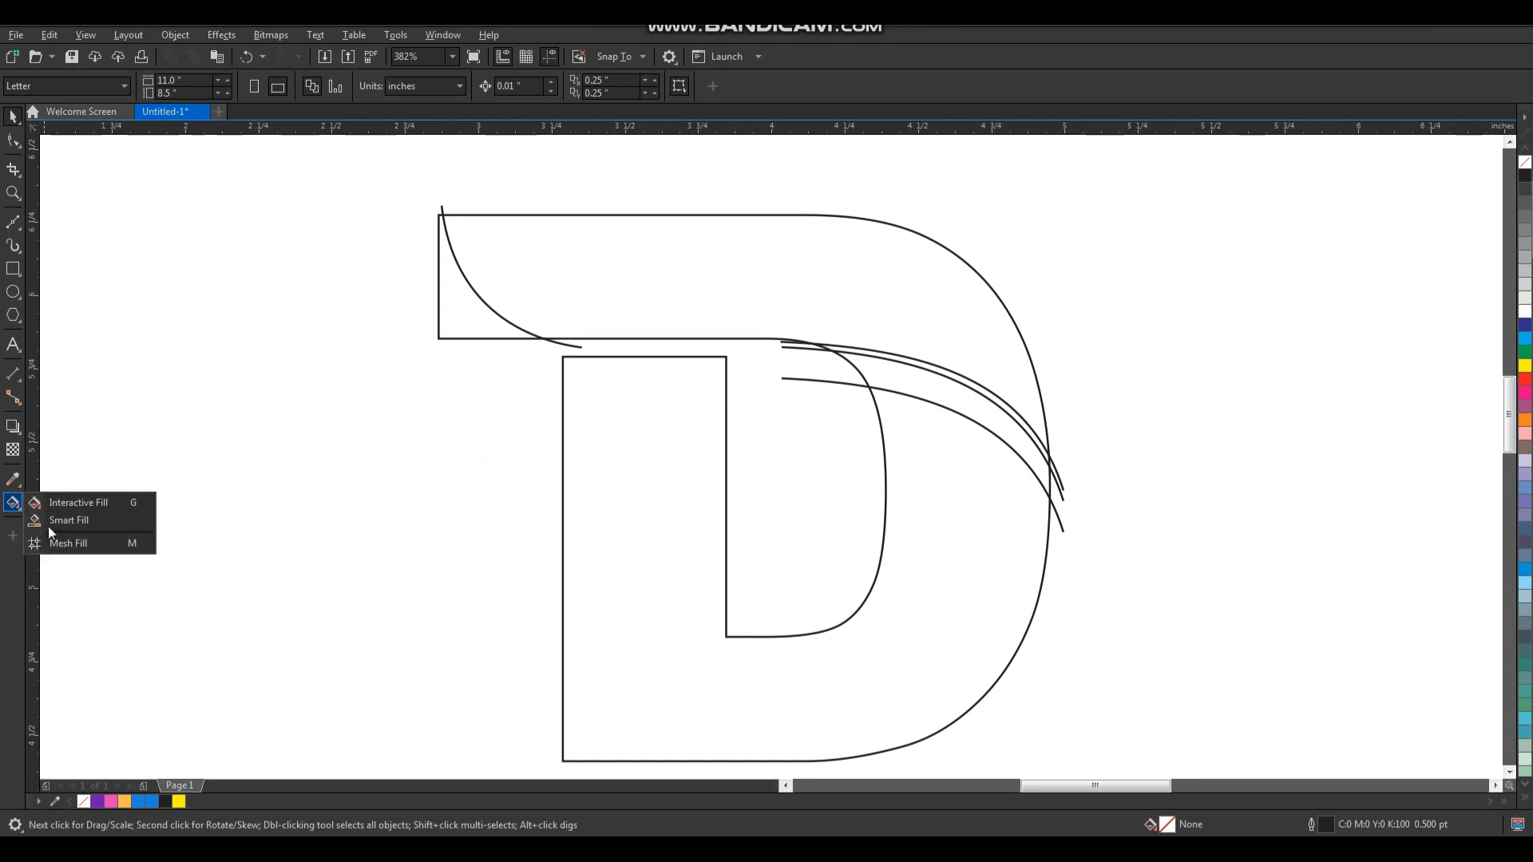
{"action": "left_click", "coordinate": [74, 522]}
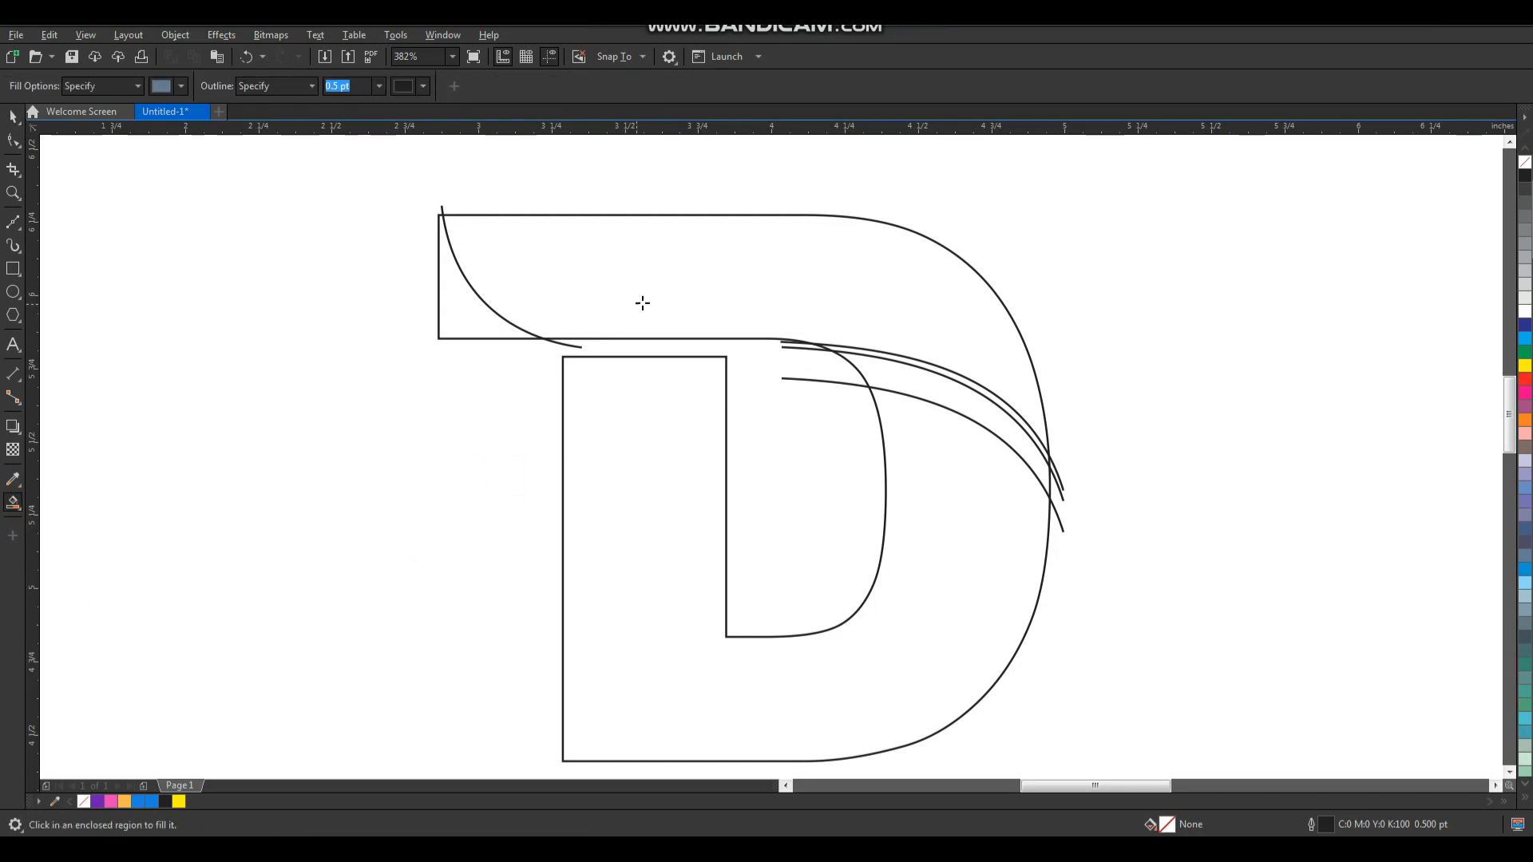
{"action": "left_click", "coordinate": [690, 290]}
{"action": "key", "text": "F2"}
{"action": "left_click_drag", "start_coordinate": [852, 328], "coordinate": [997, 517]}
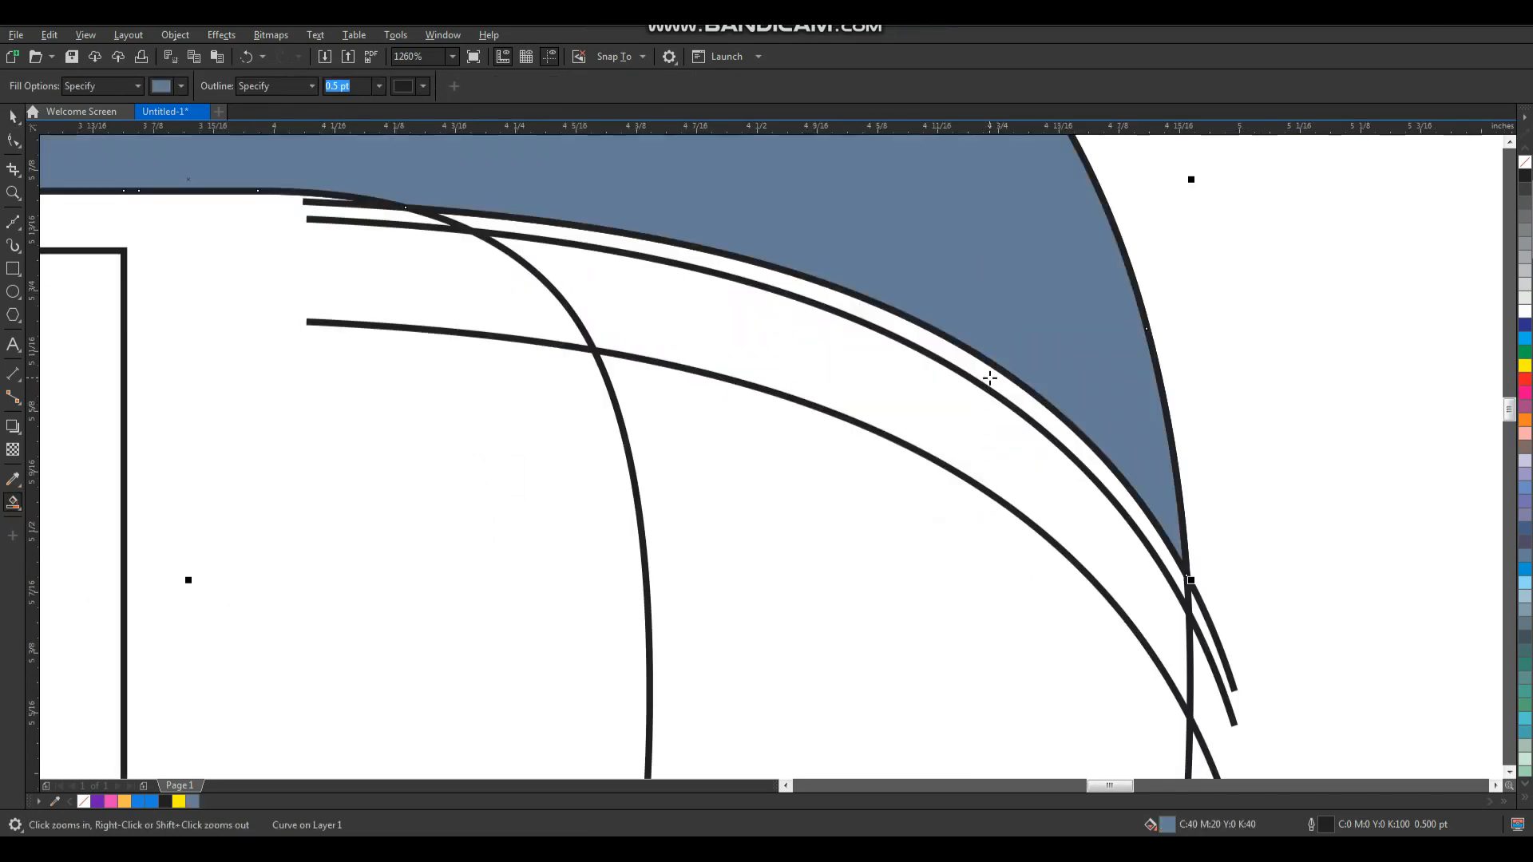
{"action": "scroll", "coordinate": [990, 378], "scroll_direction": "down", "scroll_amount": 4}
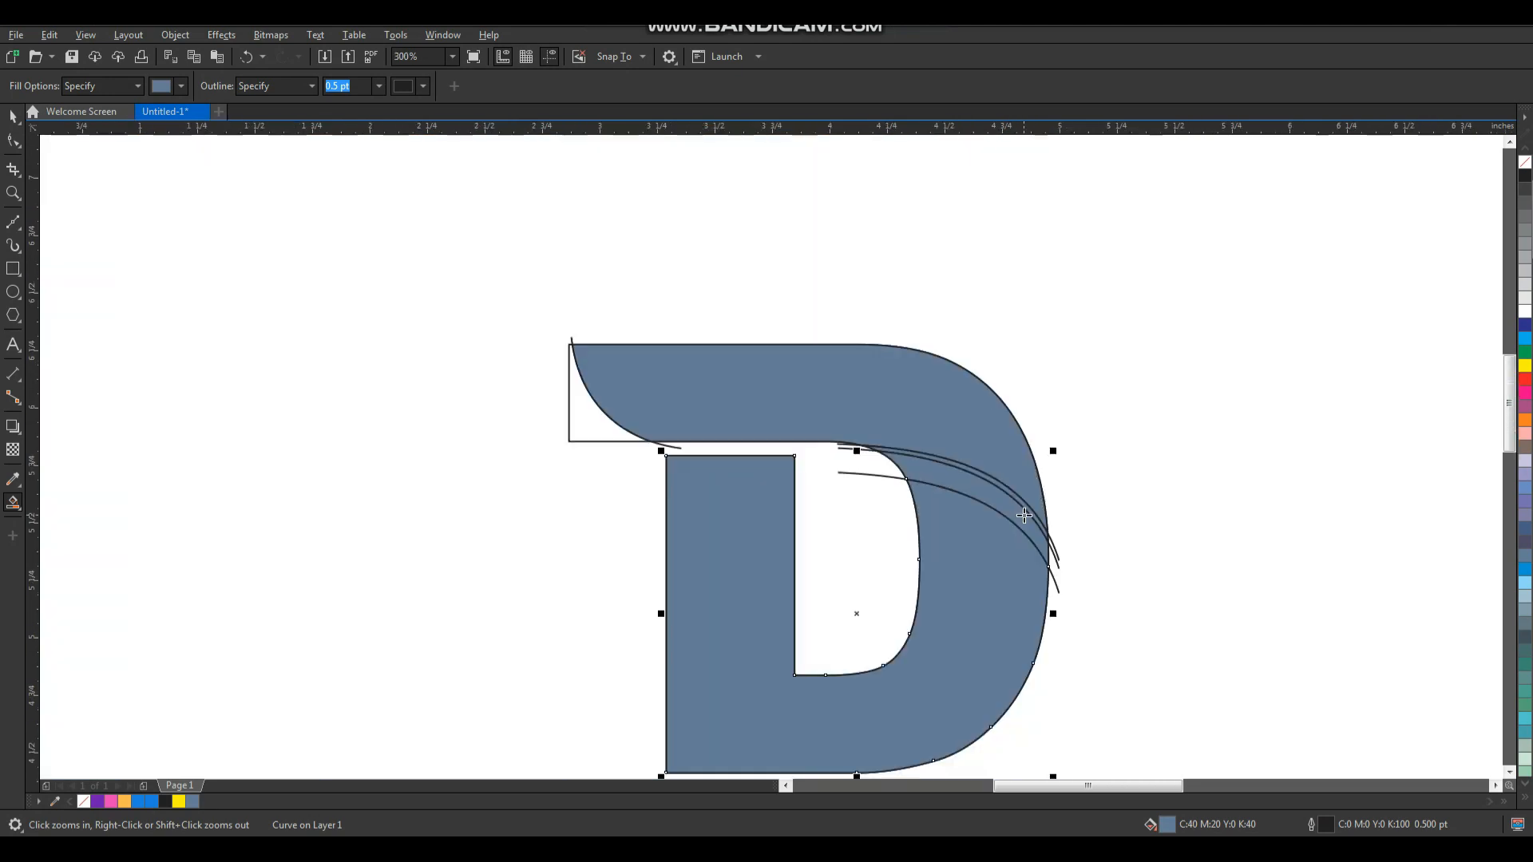
- Select the four filled pieces of the D and move them clear of the original outlines
{"action": "key", "text": "space"}
{"action": "key", "text": "F2"}
{"action": "left_click_drag", "start_coordinate": [911, 410], "coordinate": [1082, 644]}
{"action": "left_click", "coordinate": [856, 458], "text": "shift"}
{"action": "left_click", "coordinate": [870, 425], "text": "shift"}
{"action": "left_click", "coordinate": [873, 368], "text": "shift"}
{"action": "scroll", "coordinate": [832, 423], "scroll_direction": "down", "scroll_amount": 4}
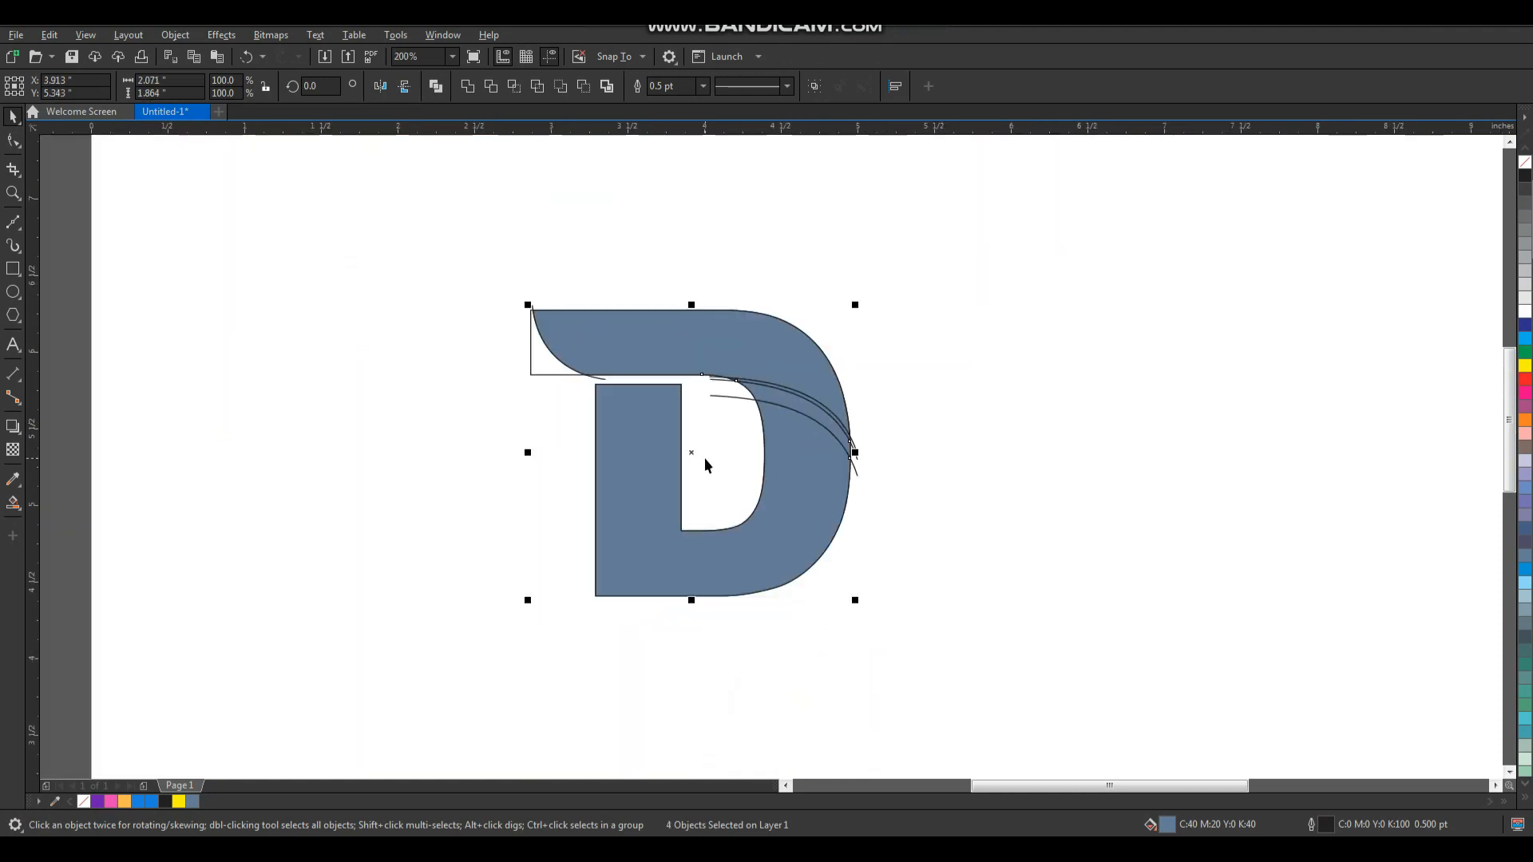
{"action": "left_click_drag", "start_coordinate": [691, 449], "coordinate": [1094, 452]}
- Delete the original D outline and guide curves, and move the filled pieces back toward the page centre
{"action": "left_click_drag", "start_coordinate": [893, 224], "coordinate": [523, 603]}
{"action": "key", "text": "Delete"}
{"action": "left_click", "coordinate": [699, 627]}
{"action": "left_click_drag", "start_coordinate": [958, 362], "coordinate": [1263, 648]}
{"action": "left_click_drag", "start_coordinate": [1190, 559], "coordinate": [844, 534]}
- Recolour the lower body of the D with bright blue #1C81E7
{"action": "key", "text": "F2"}
{"action": "left_click_drag", "start_coordinate": [540, 280], "coordinate": [918, 639]}
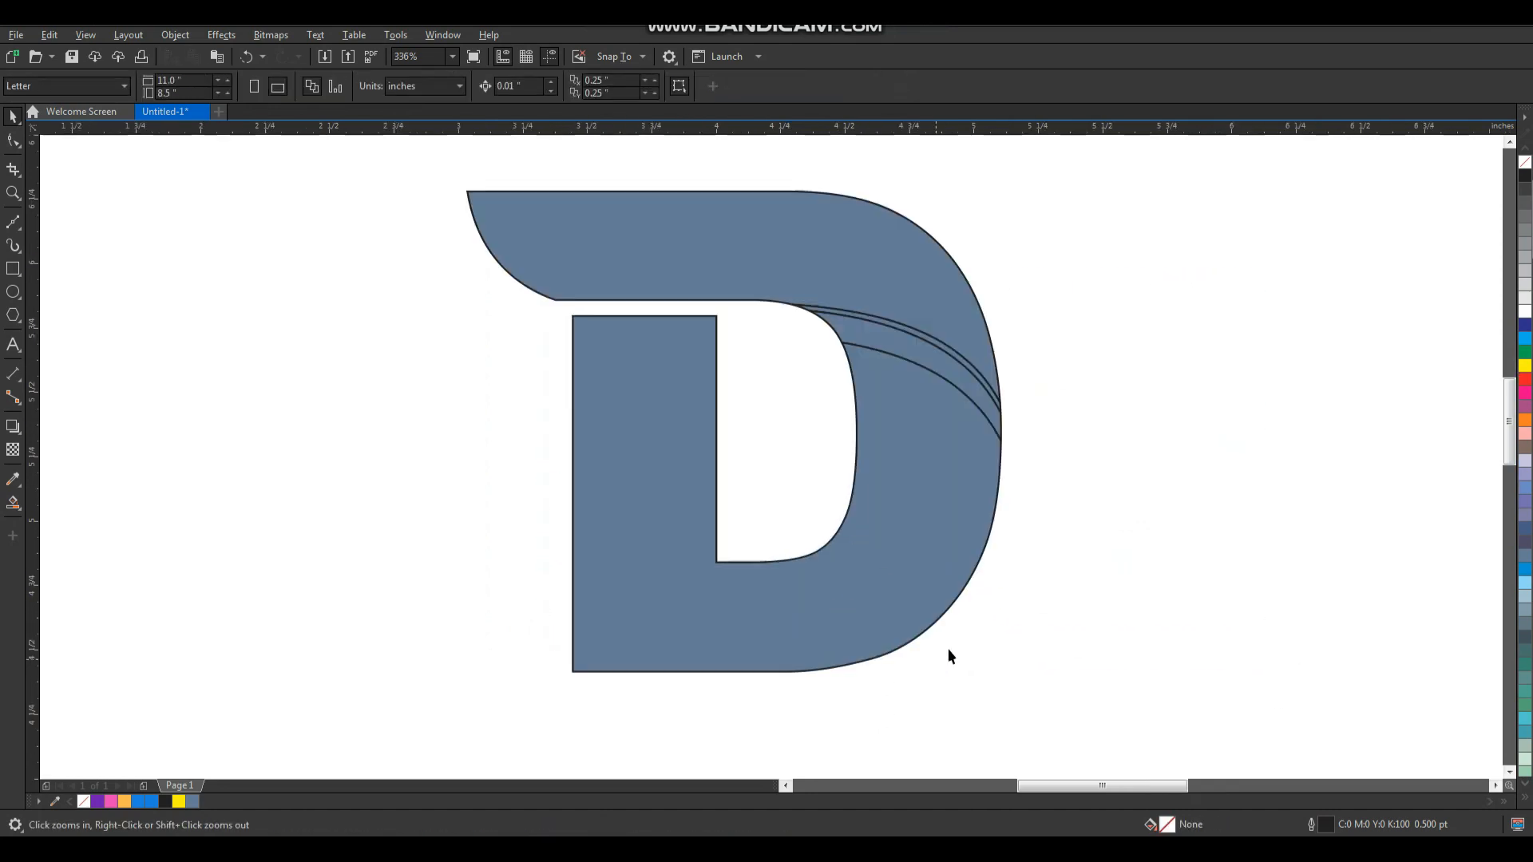
{"action": "left_click", "coordinate": [940, 599]}
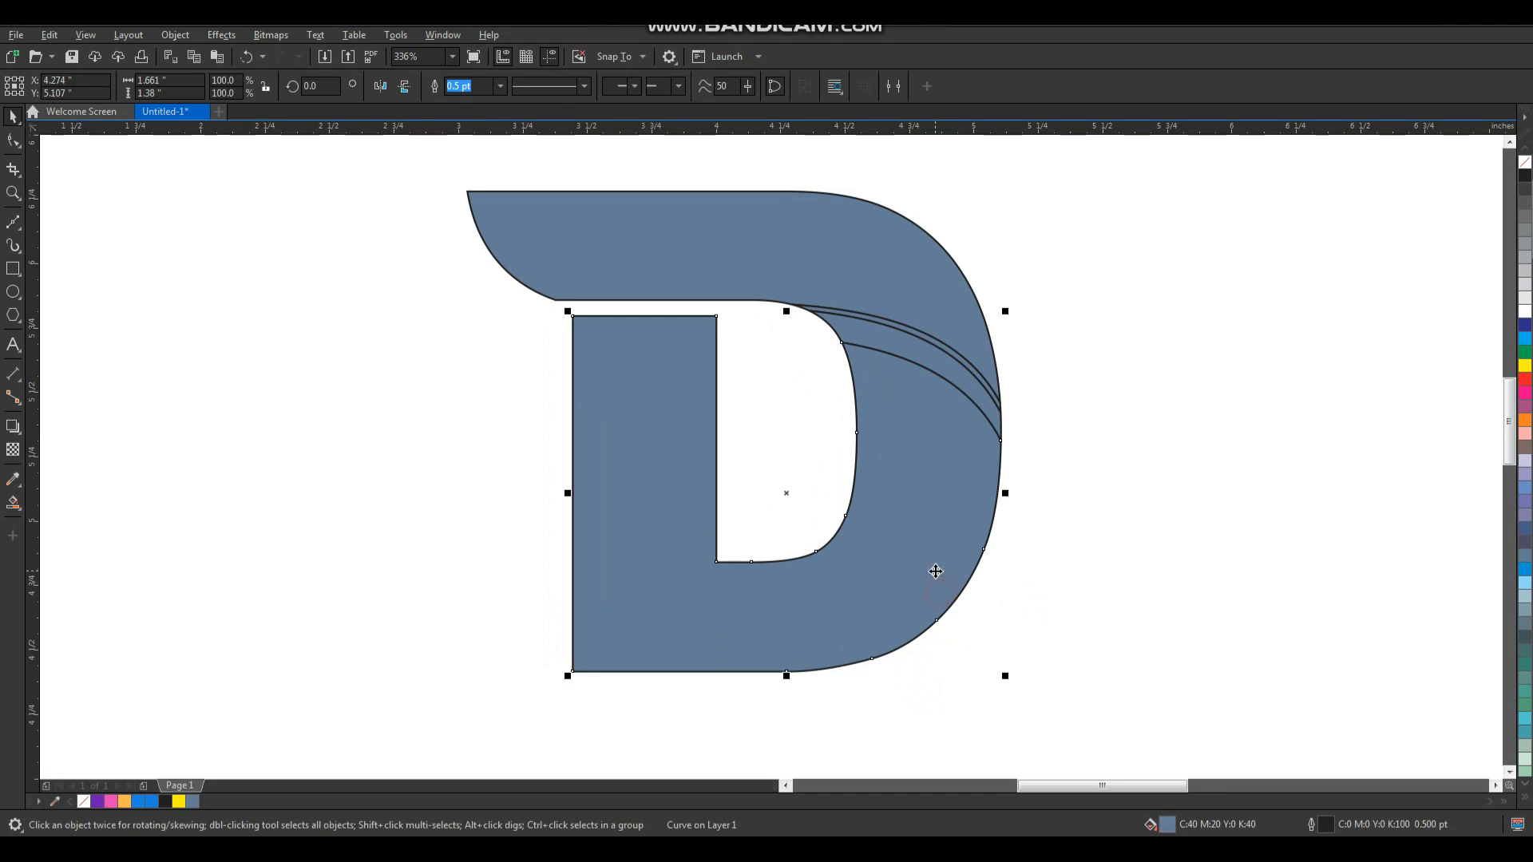
{"action": "left_click", "coordinate": [139, 801]}
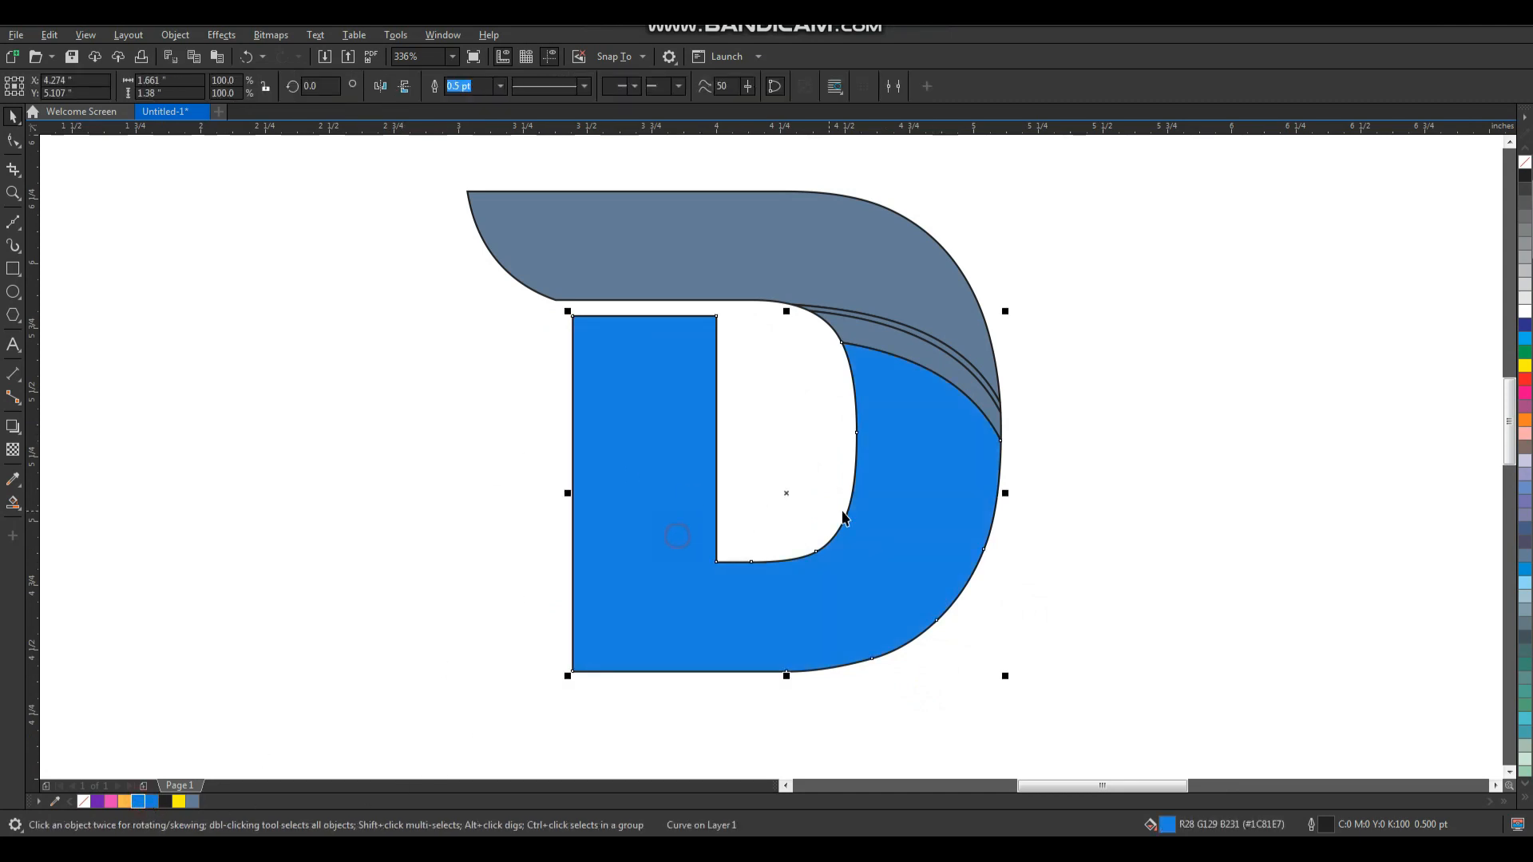
- Apply a horizontal fountain fill across the lower body and set its end colour to the second blue of the document palette
{"action": "left_click", "coordinate": [13, 503]}
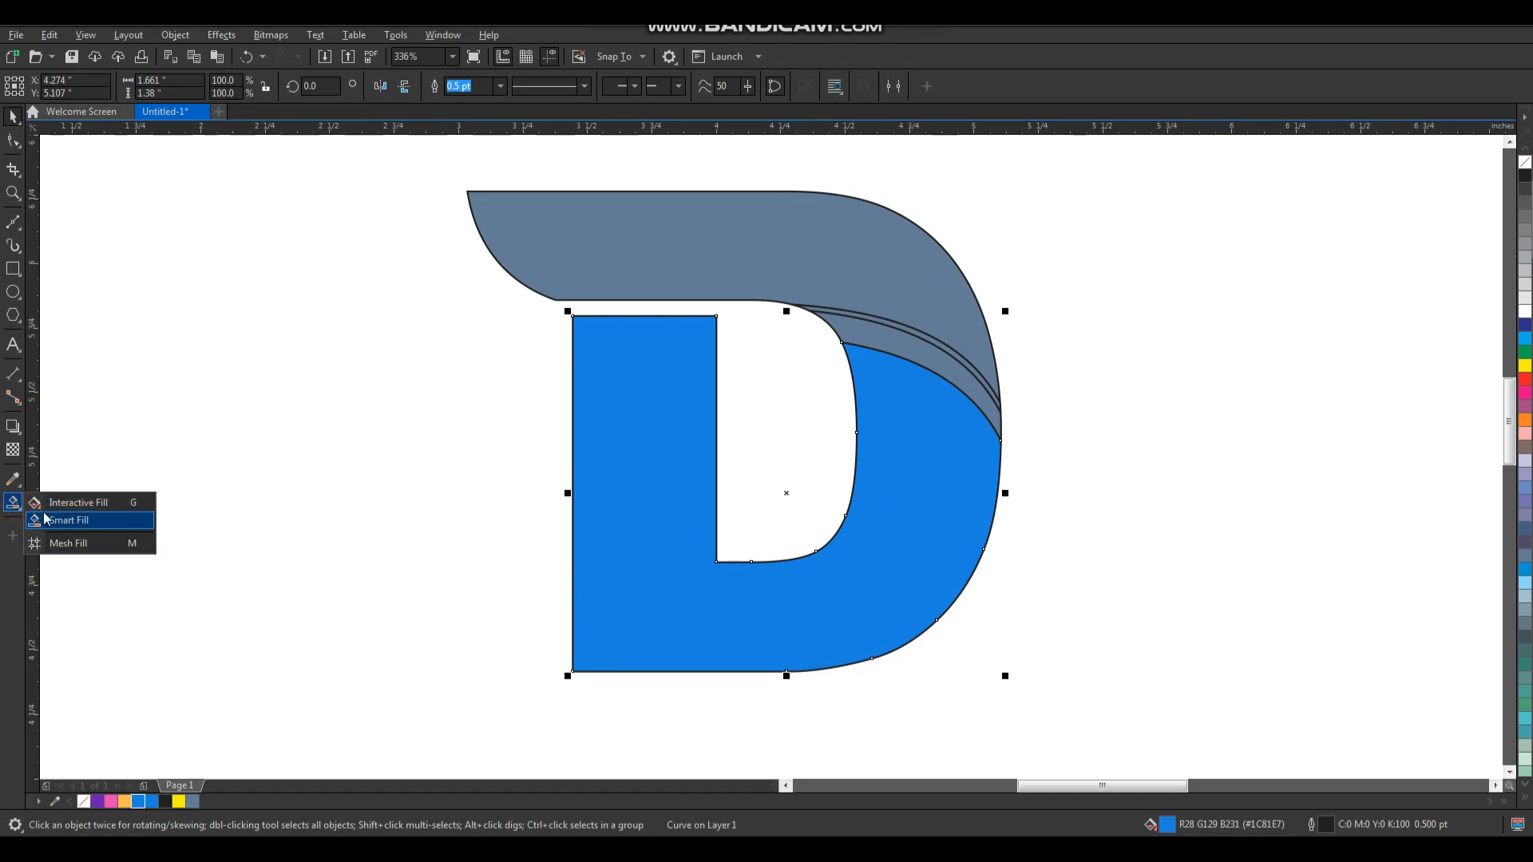
{"action": "left_click", "coordinate": [87, 503]}
{"action": "left_click_drag", "start_coordinate": [648, 526], "coordinate": [899, 553]}
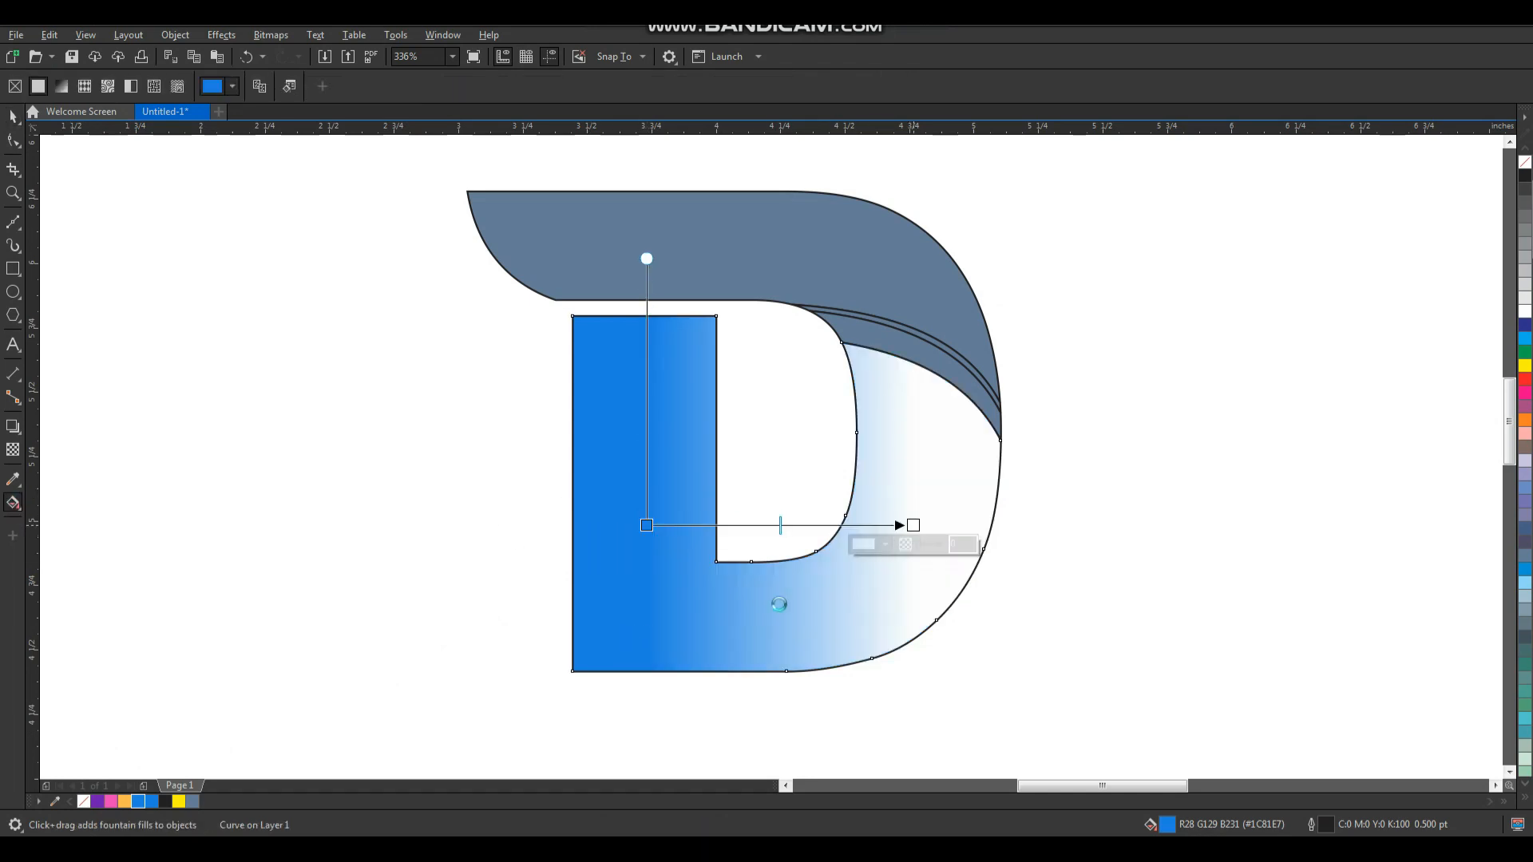
{"action": "left_click_drag", "start_coordinate": [465, 688], "coordinate": [915, 529]}
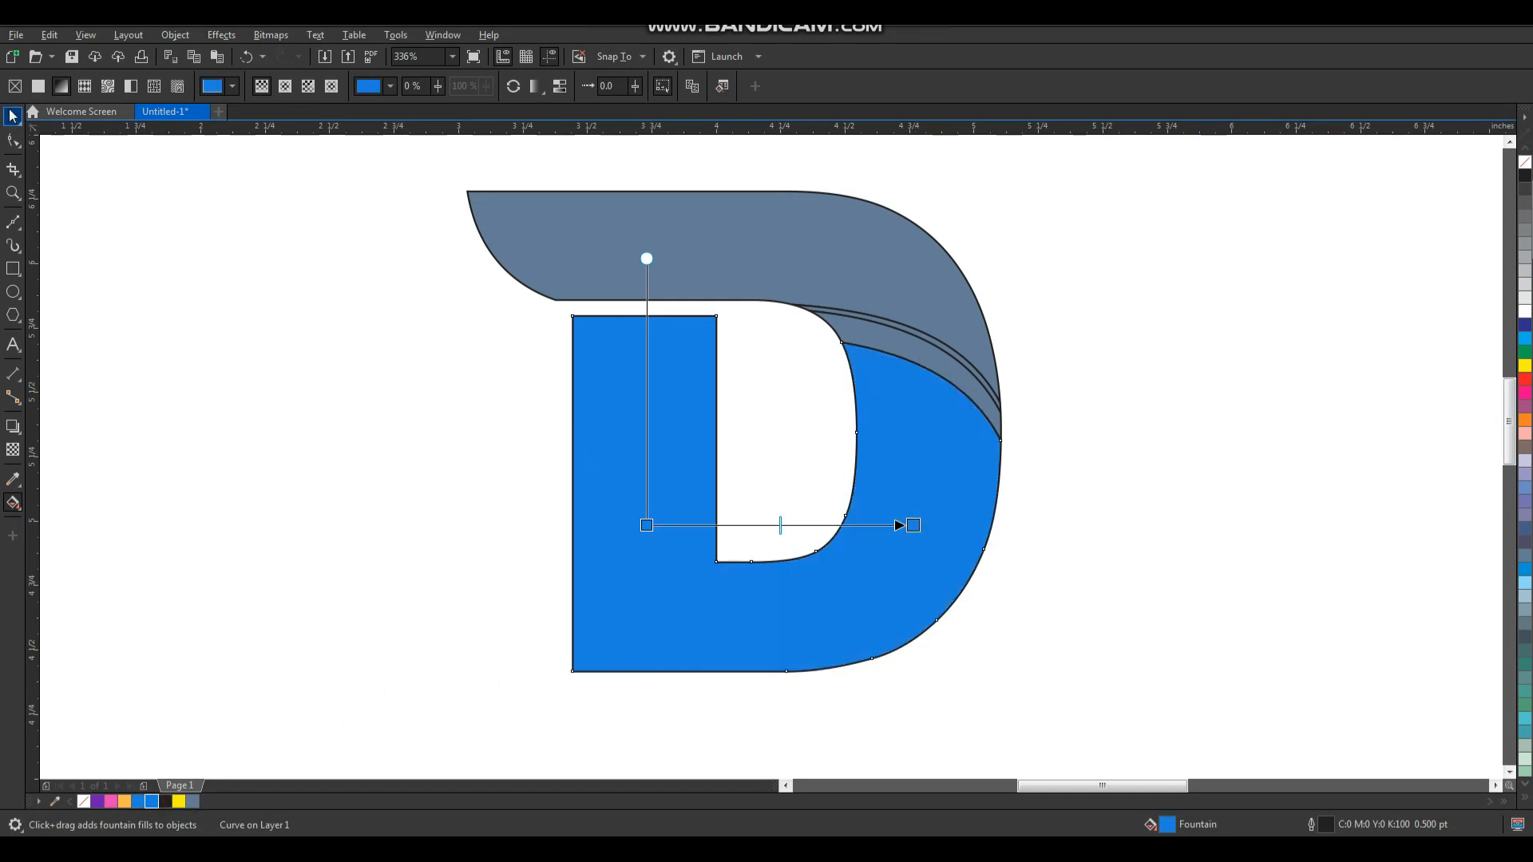
{"action": "key", "text": "space"}
{"action": "left_click", "coordinate": [404, 404]}
- Set the start colour of the lower body's fountain fill to dark blue #18599E
{"action": "left_click", "coordinate": [692, 590]}
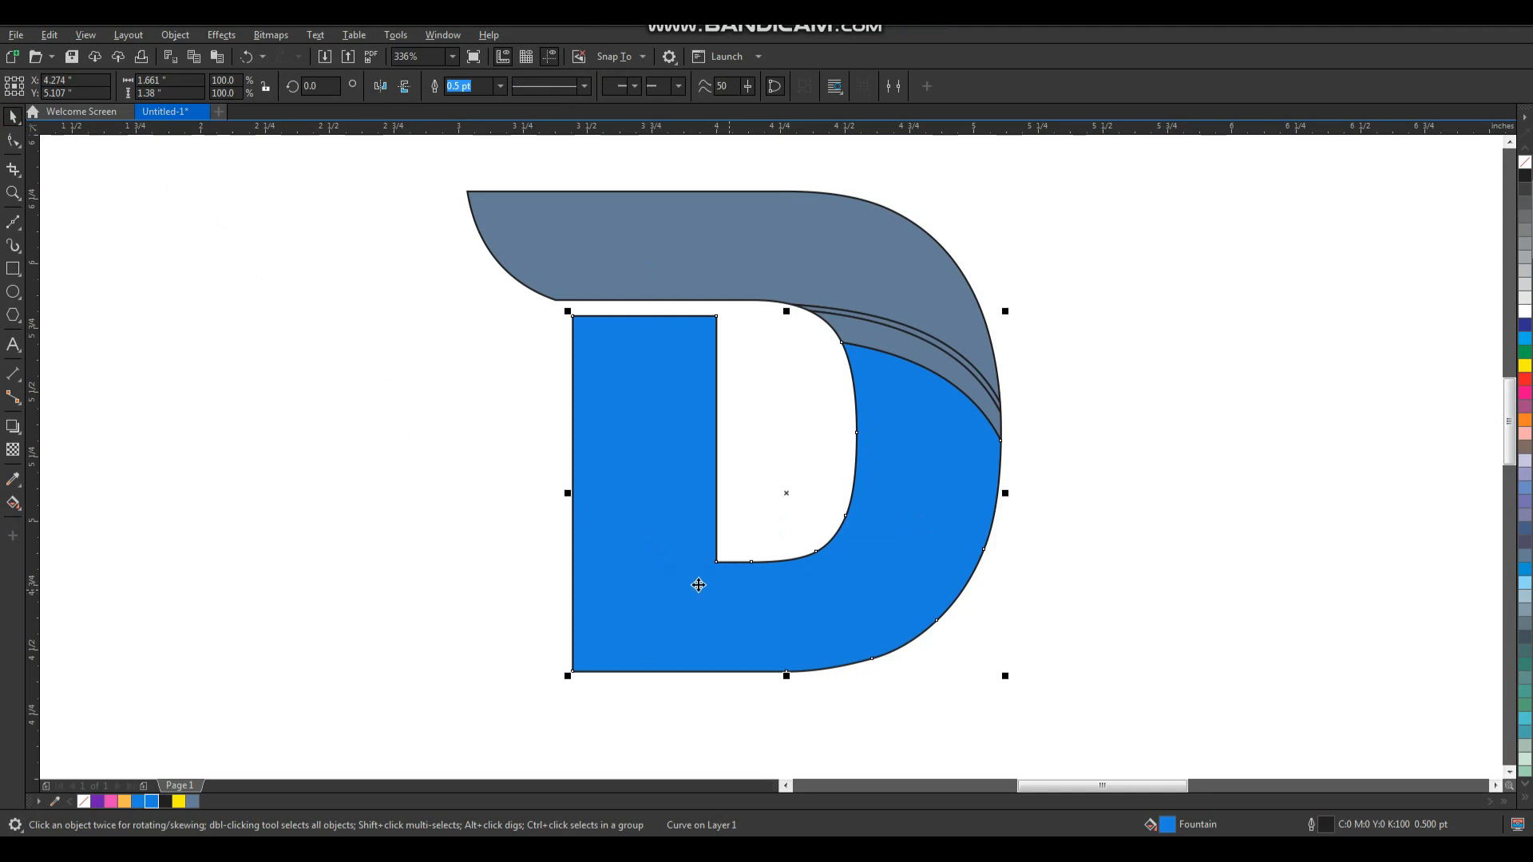
{"action": "left_click", "coordinate": [21, 505]}
{"action": "left_click", "coordinate": [54, 504]}
{"action": "left_click", "coordinate": [648, 524]}
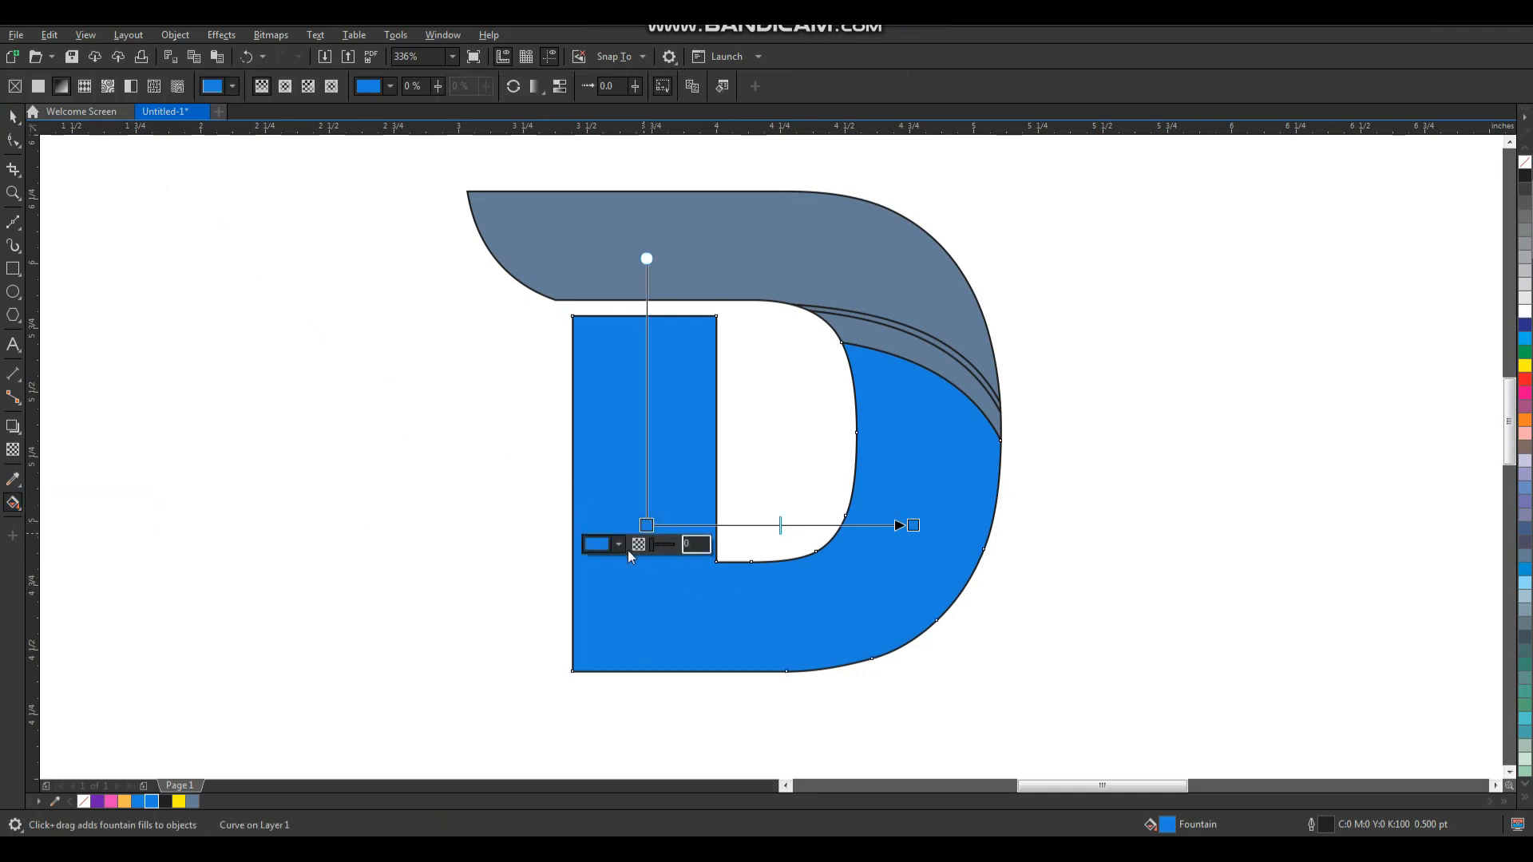
{"action": "left_click", "coordinate": [619, 546]}
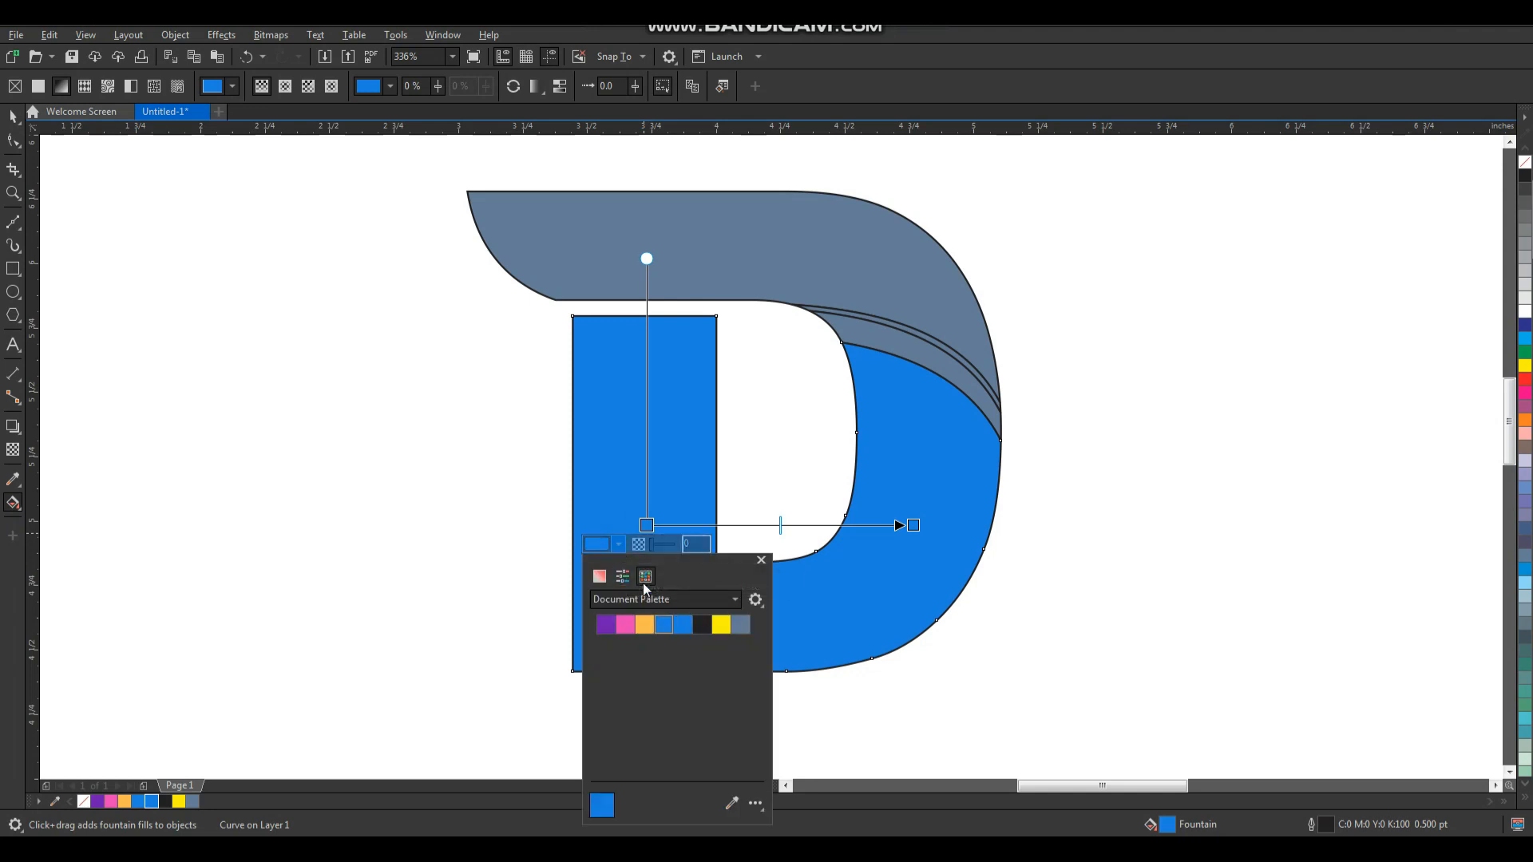
{"action": "left_click", "coordinate": [601, 577]}
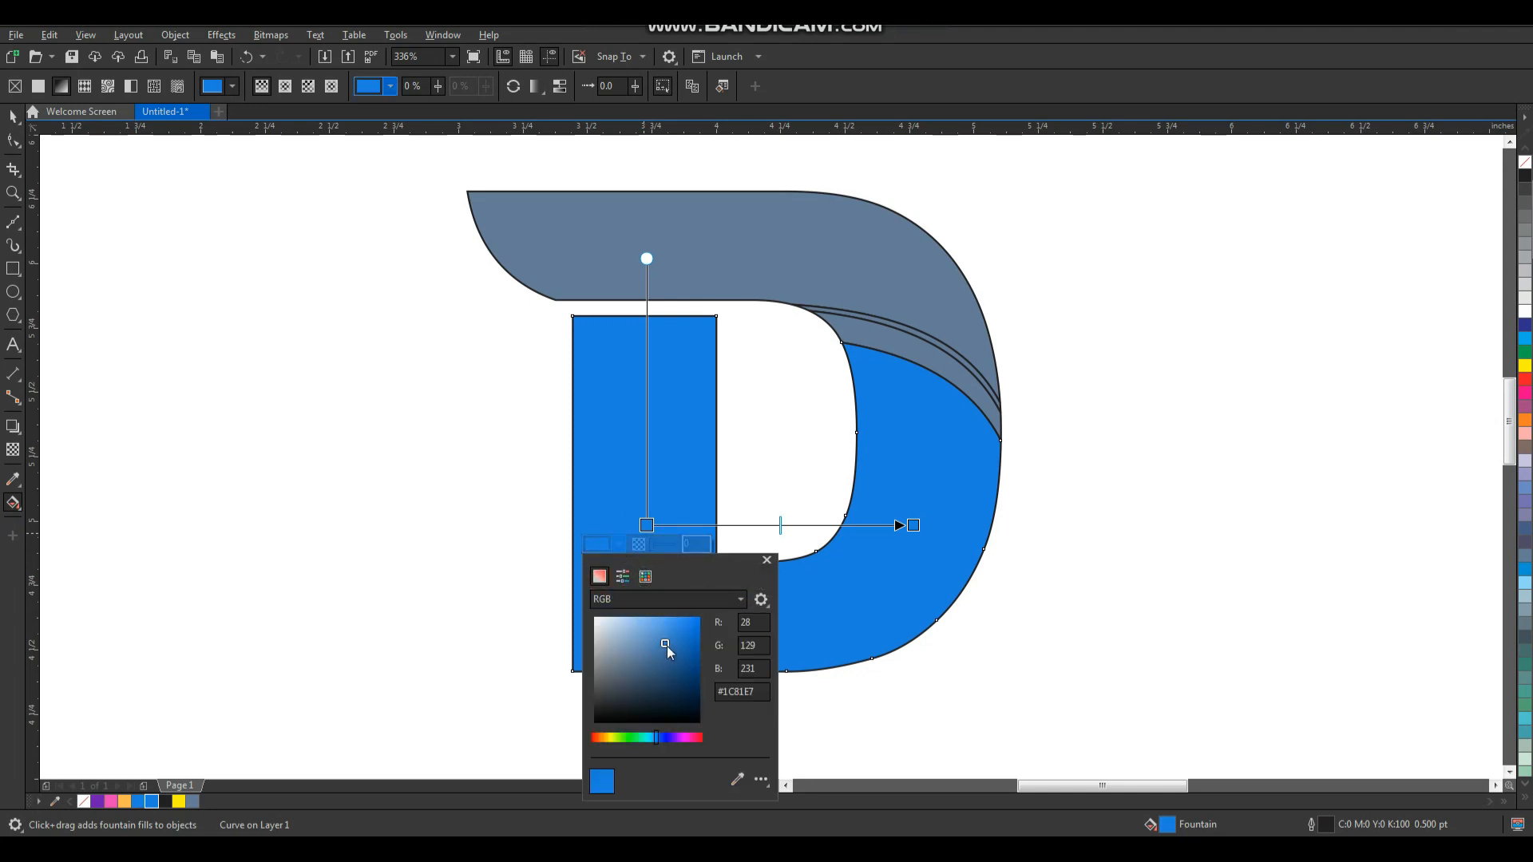
{"action": "left_click_drag", "start_coordinate": [667, 644], "coordinate": [687, 656]}
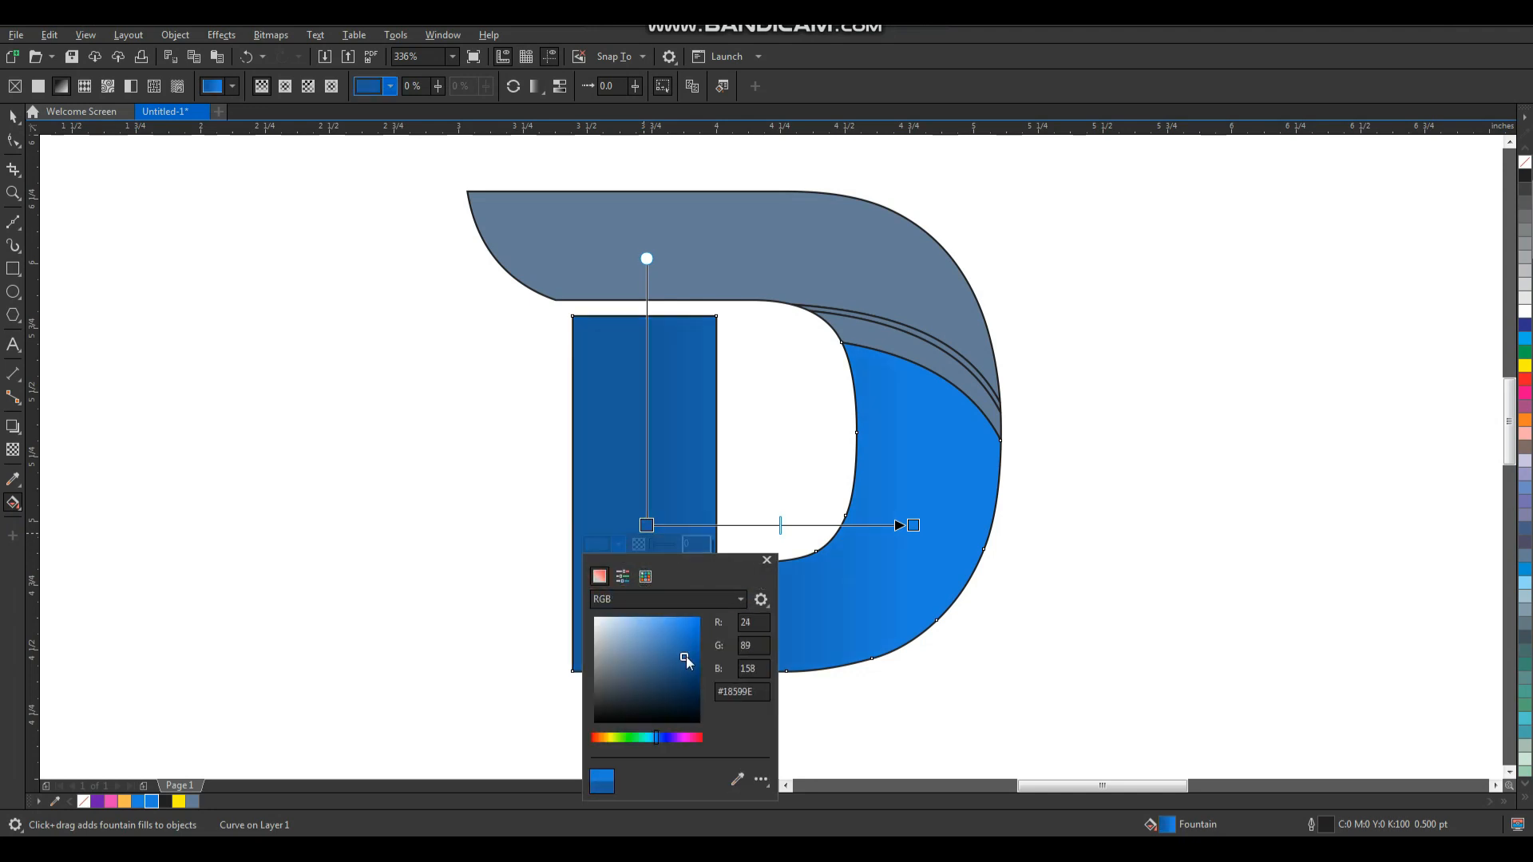
{"action": "left_click", "coordinate": [767, 561]}
{"action": "left_click", "coordinate": [14, 118]}
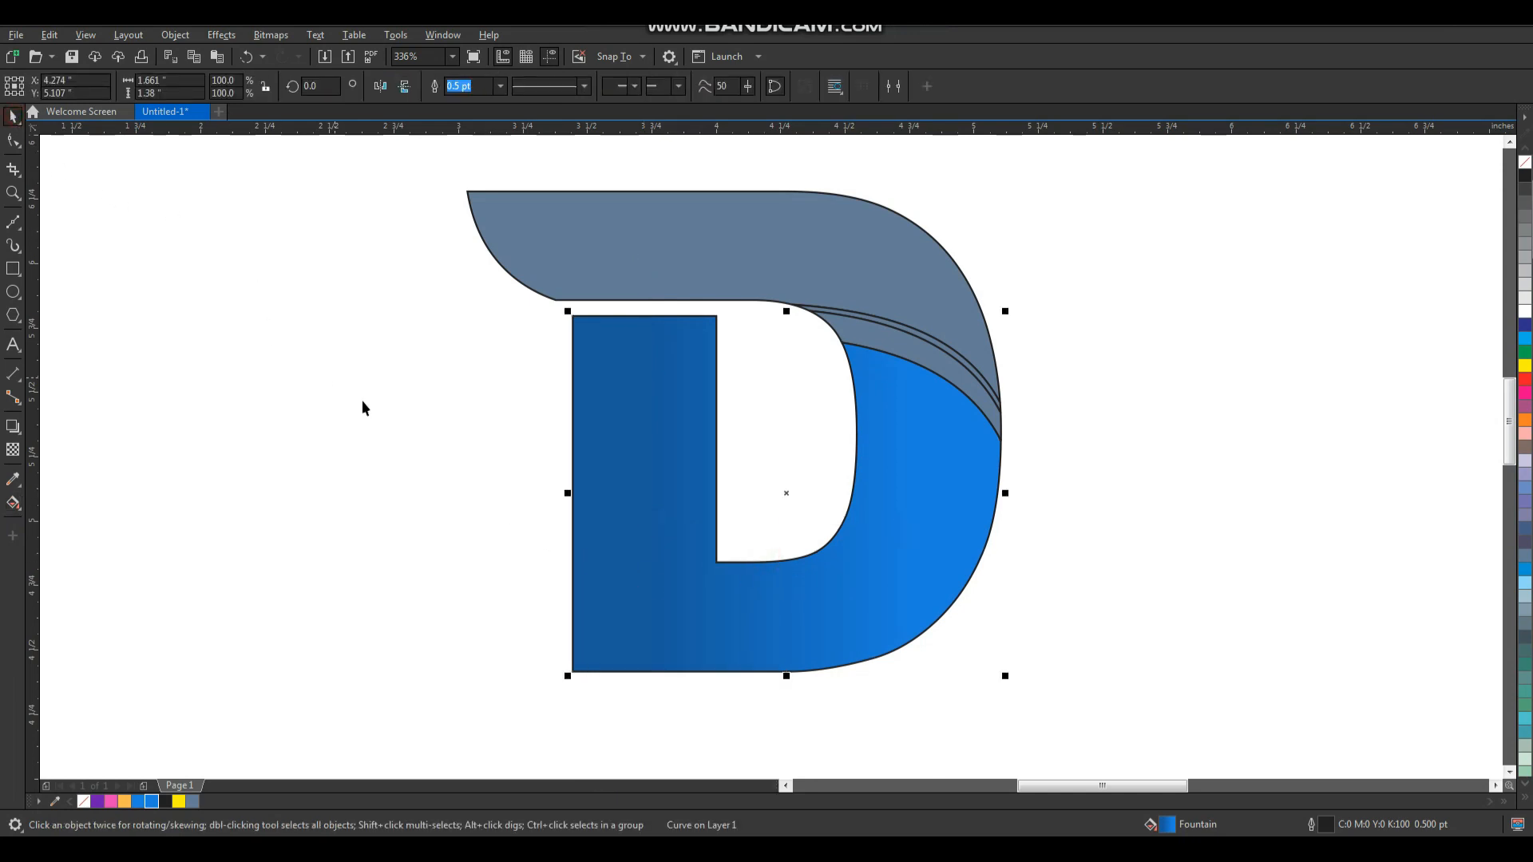
- Recolour the upper band of the D with purple #6E19B7 from the document palette
{"action": "left_click", "coordinate": [748, 271]}
{"action": "key", "text": "ctrl+z"}
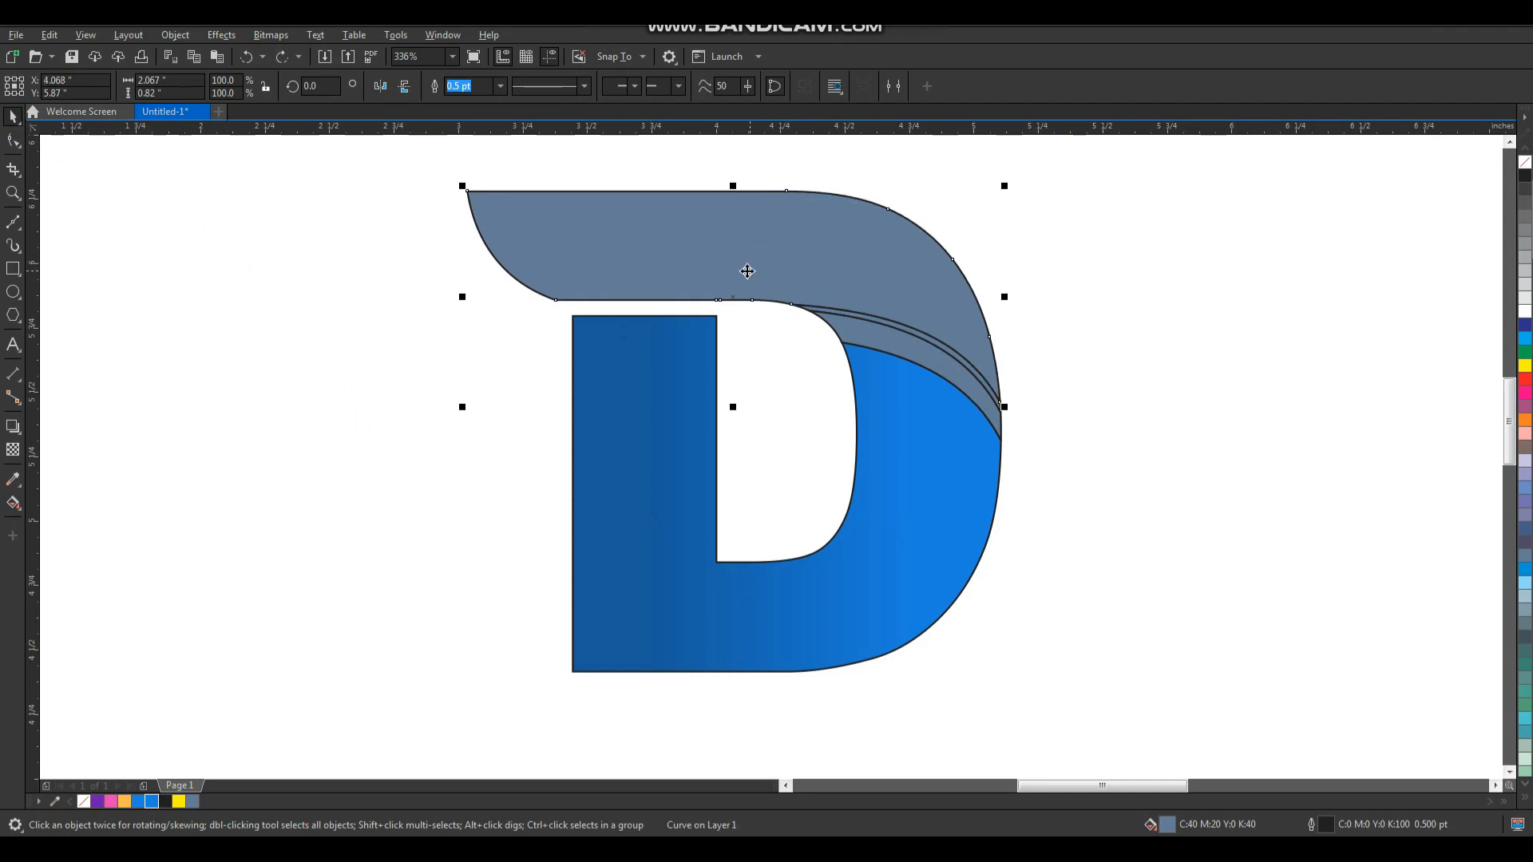
{"action": "left_click", "coordinate": [98, 802]}
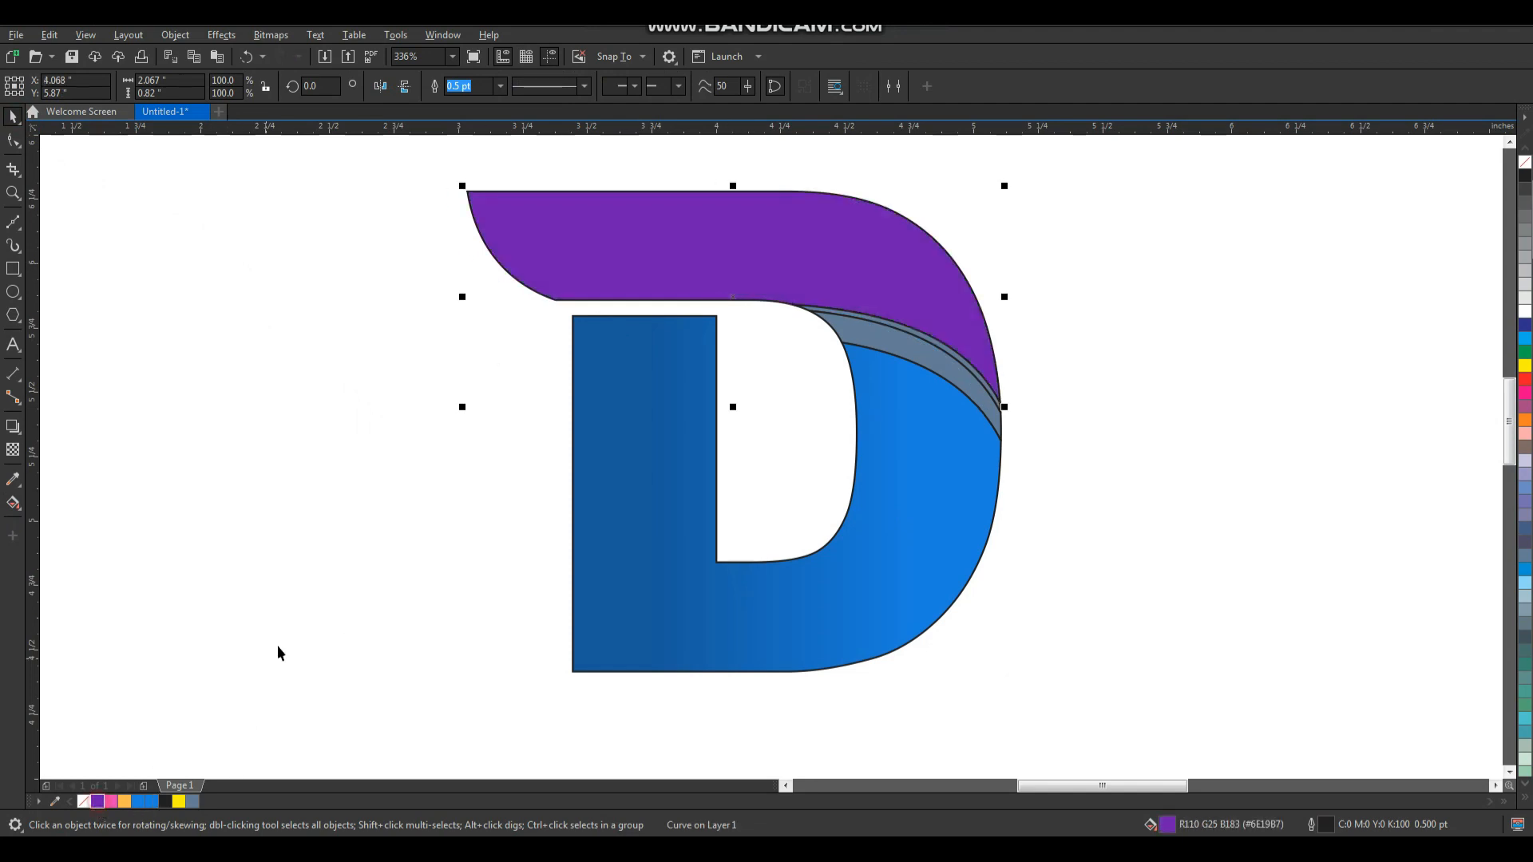
- Apply a horizontal fountain fill across the upper band, running from purple to the document palette's orange
{"action": "left_click", "coordinate": [25, 487]}
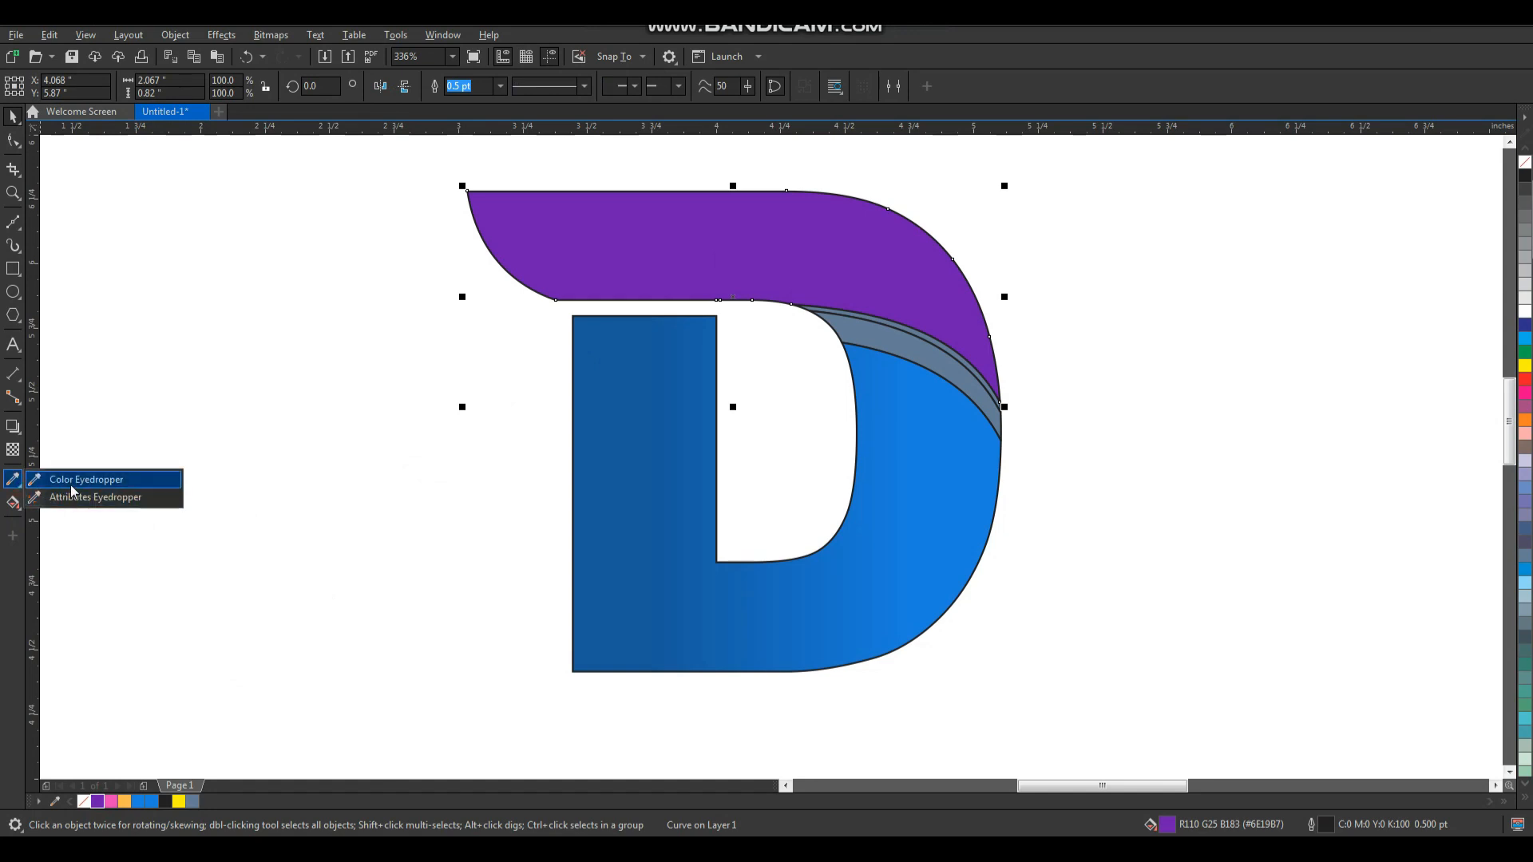
{"action": "left_click", "coordinate": [71, 481]}
{"action": "left_click", "coordinate": [27, 512]}
{"action": "left_click", "coordinate": [64, 504]}
{"action": "left_click_drag", "start_coordinate": [618, 257], "coordinate": [886, 258]}
{"action": "left_click_drag", "start_coordinate": [624, 477], "coordinate": [887, 257]}
- Add a middle colour node at 54% on the upper band's gradient and colour it the document palette's pink
{"action": "double_click", "coordinate": [763, 257]}
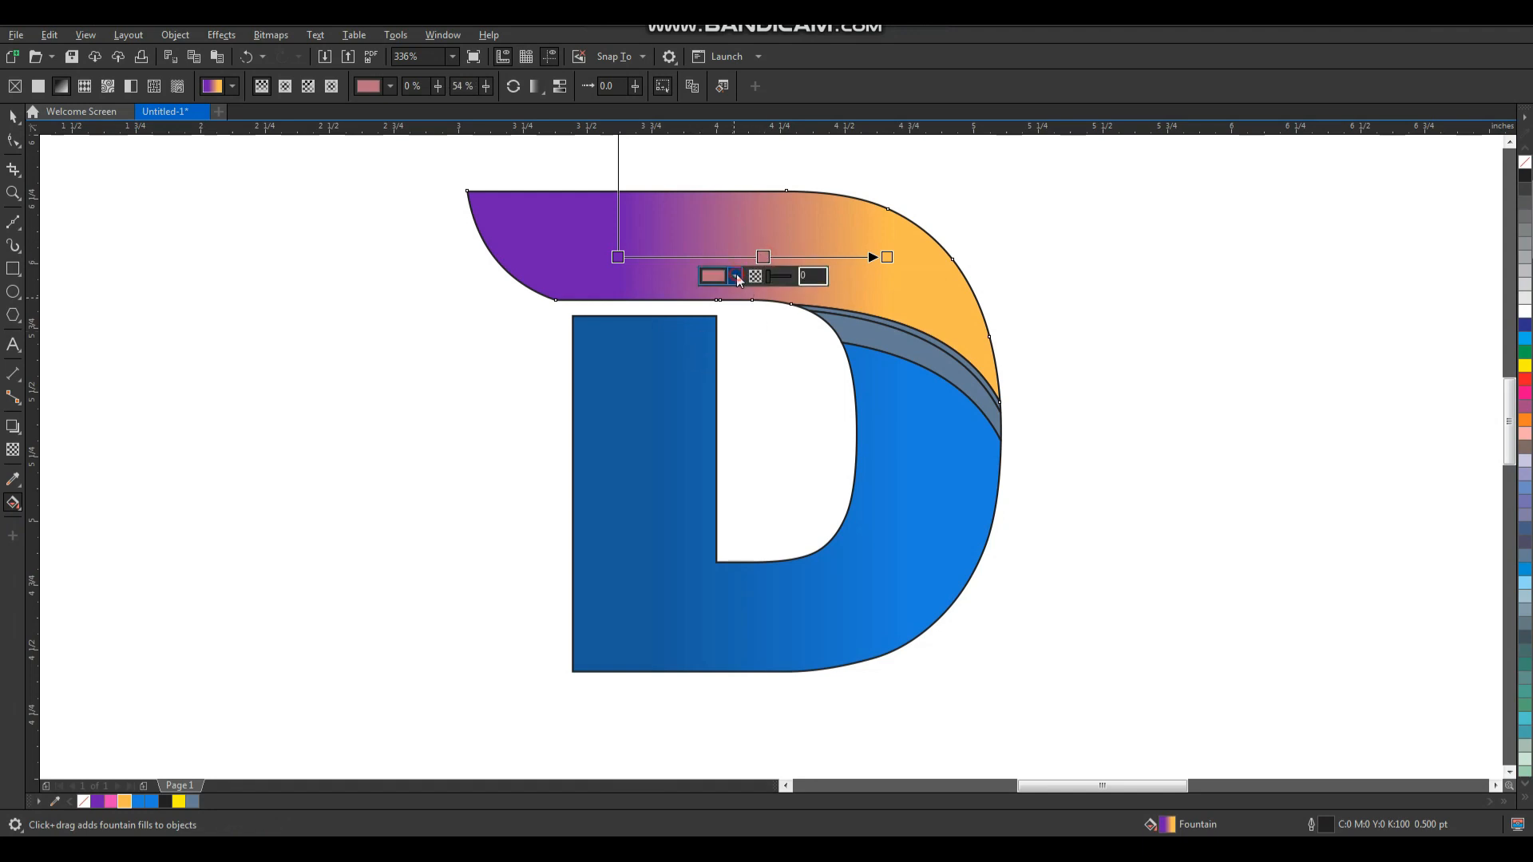
{"action": "left_click", "coordinate": [736, 276]}
{"action": "left_click", "coordinate": [853, 511]}
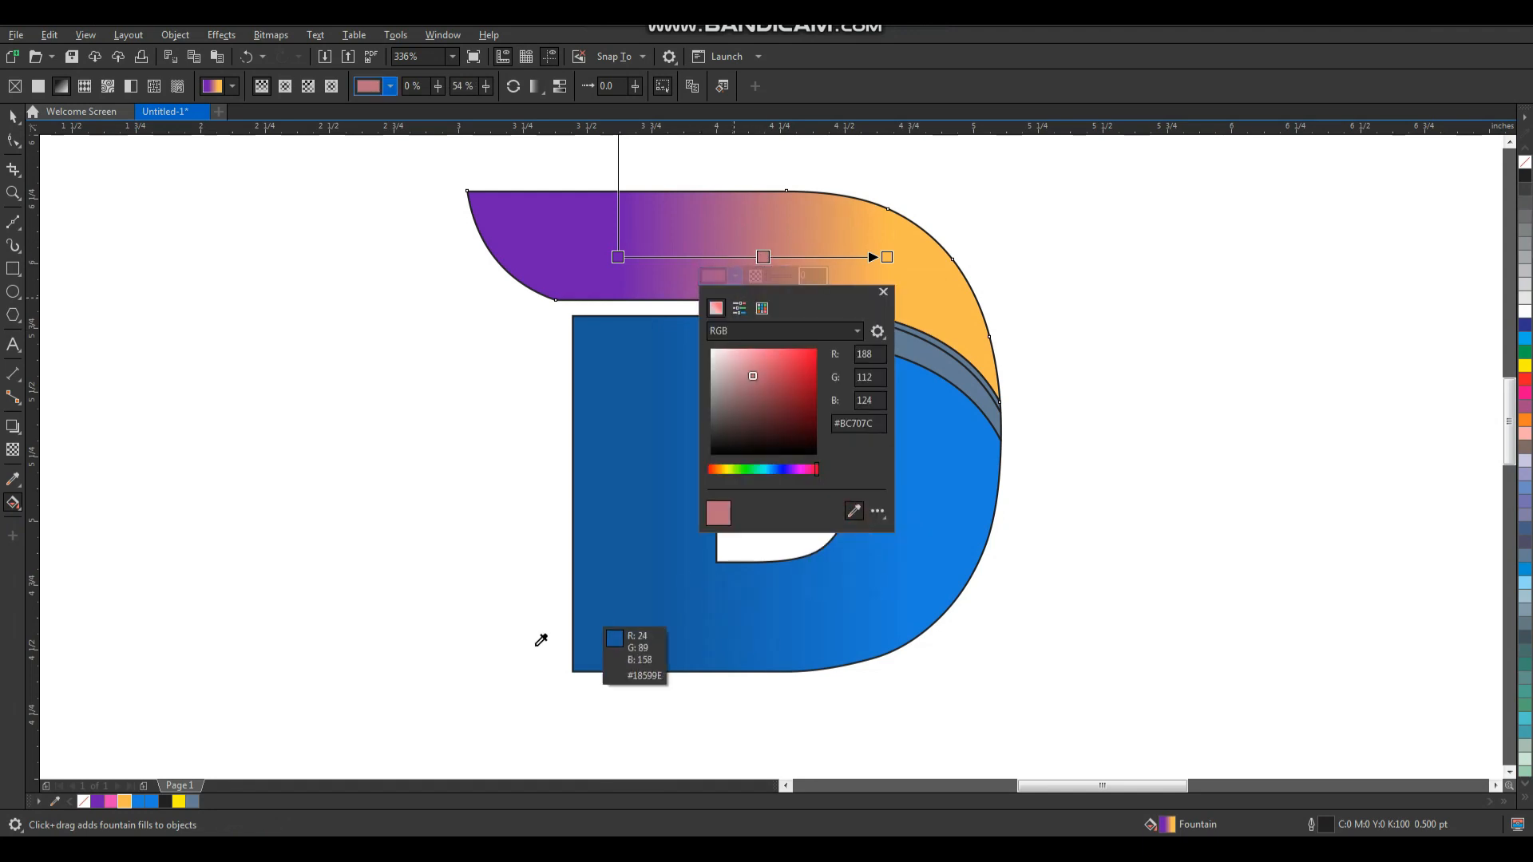
{"action": "left_click", "coordinate": [111, 802]}
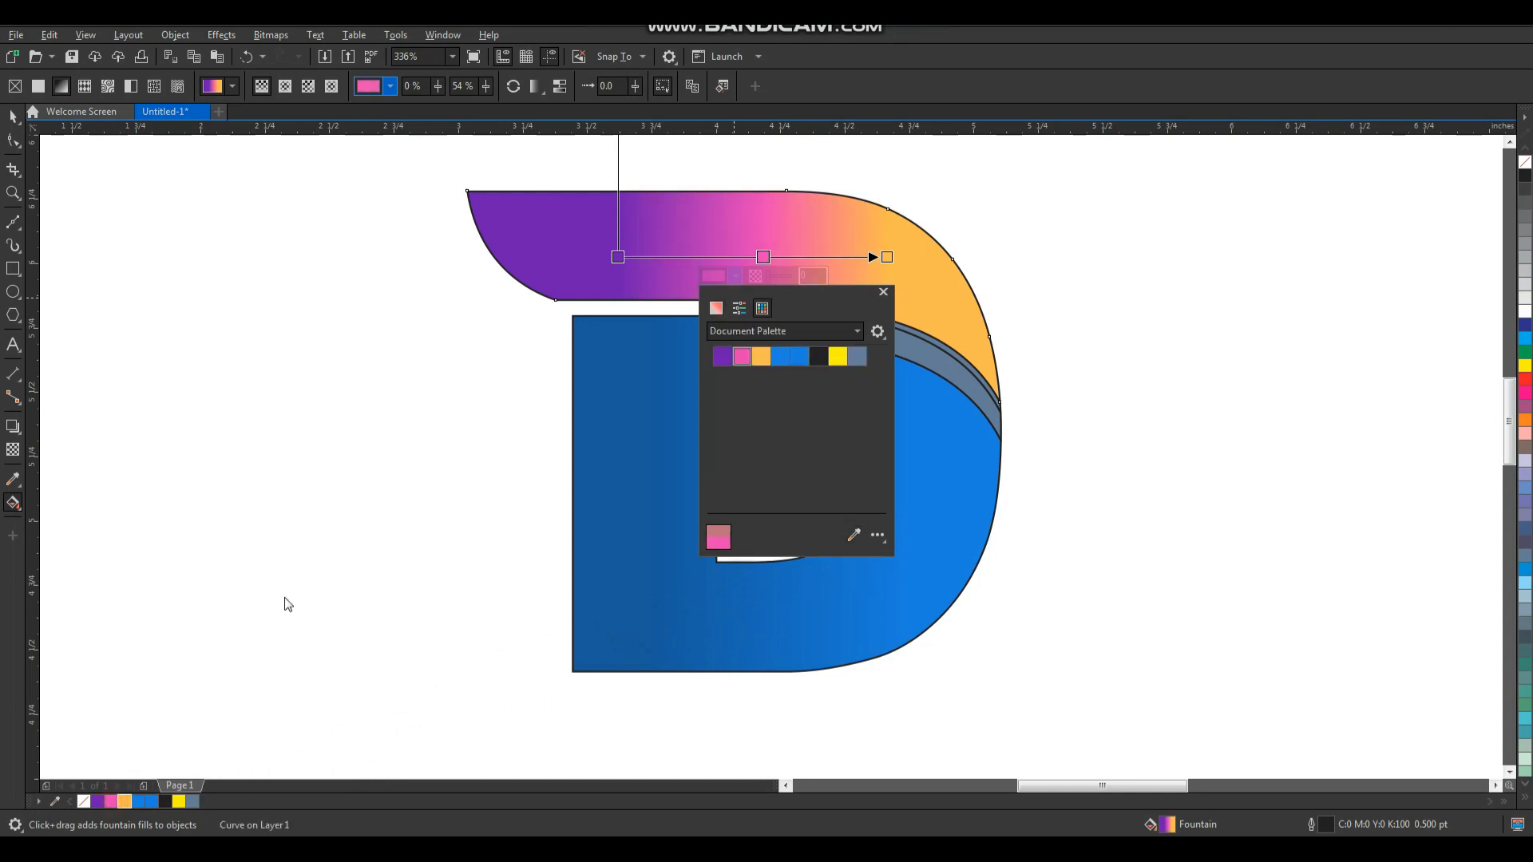
{"action": "left_click", "coordinate": [12, 117]}
{"action": "left_click", "coordinate": [424, 304]}
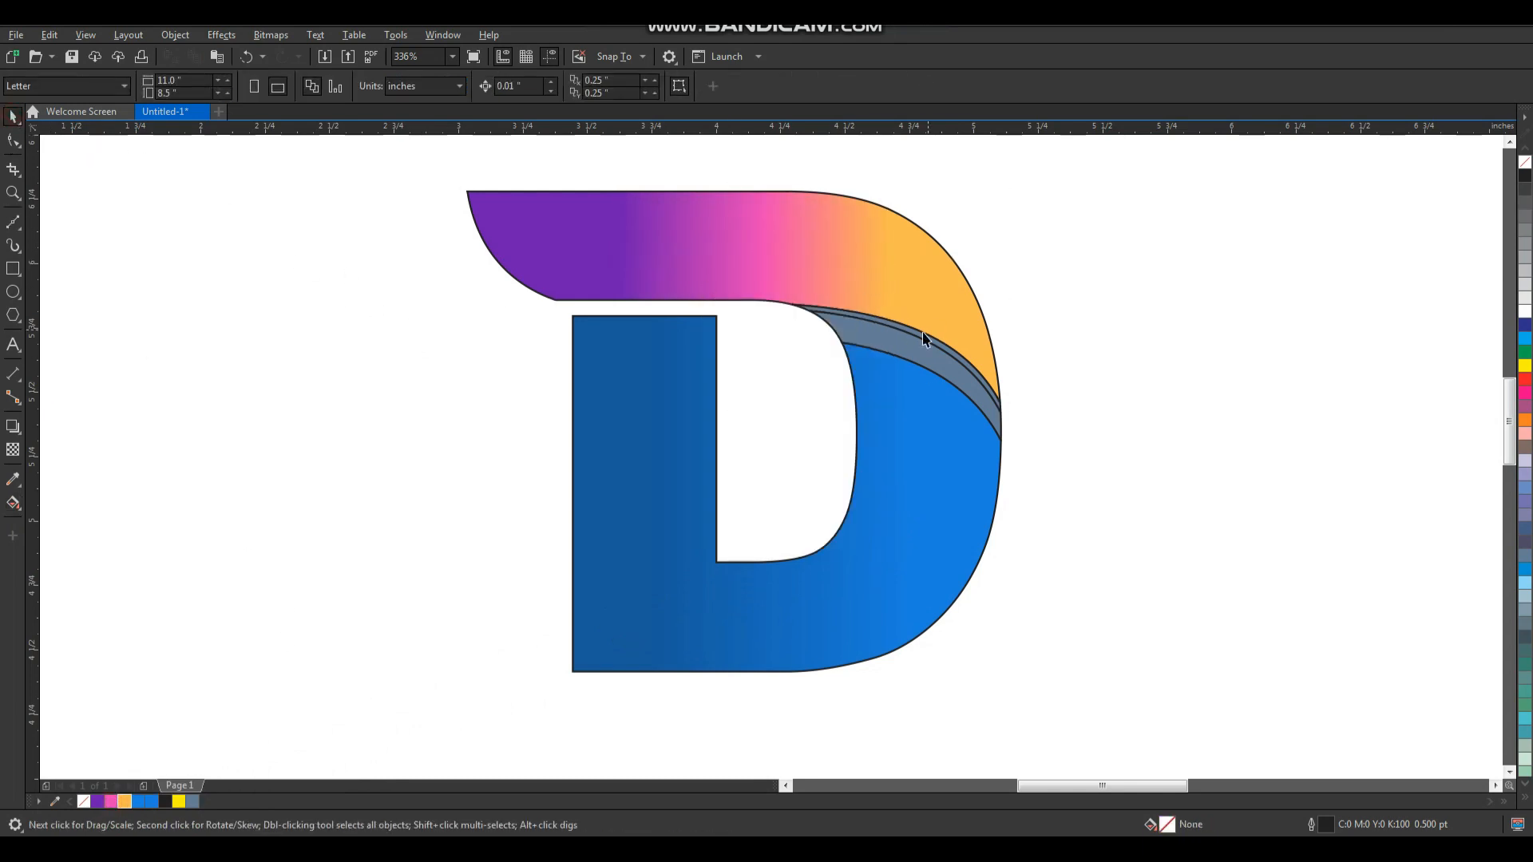
- Fill the thin strip below the upper band with white and the crescent beneath it with dark blue C100 M100 Y0 K0
{"action": "scroll", "coordinate": [883, 397], "scroll_direction": "up", "scroll_amount": 3}
{"action": "left_click", "coordinate": [891, 383]}
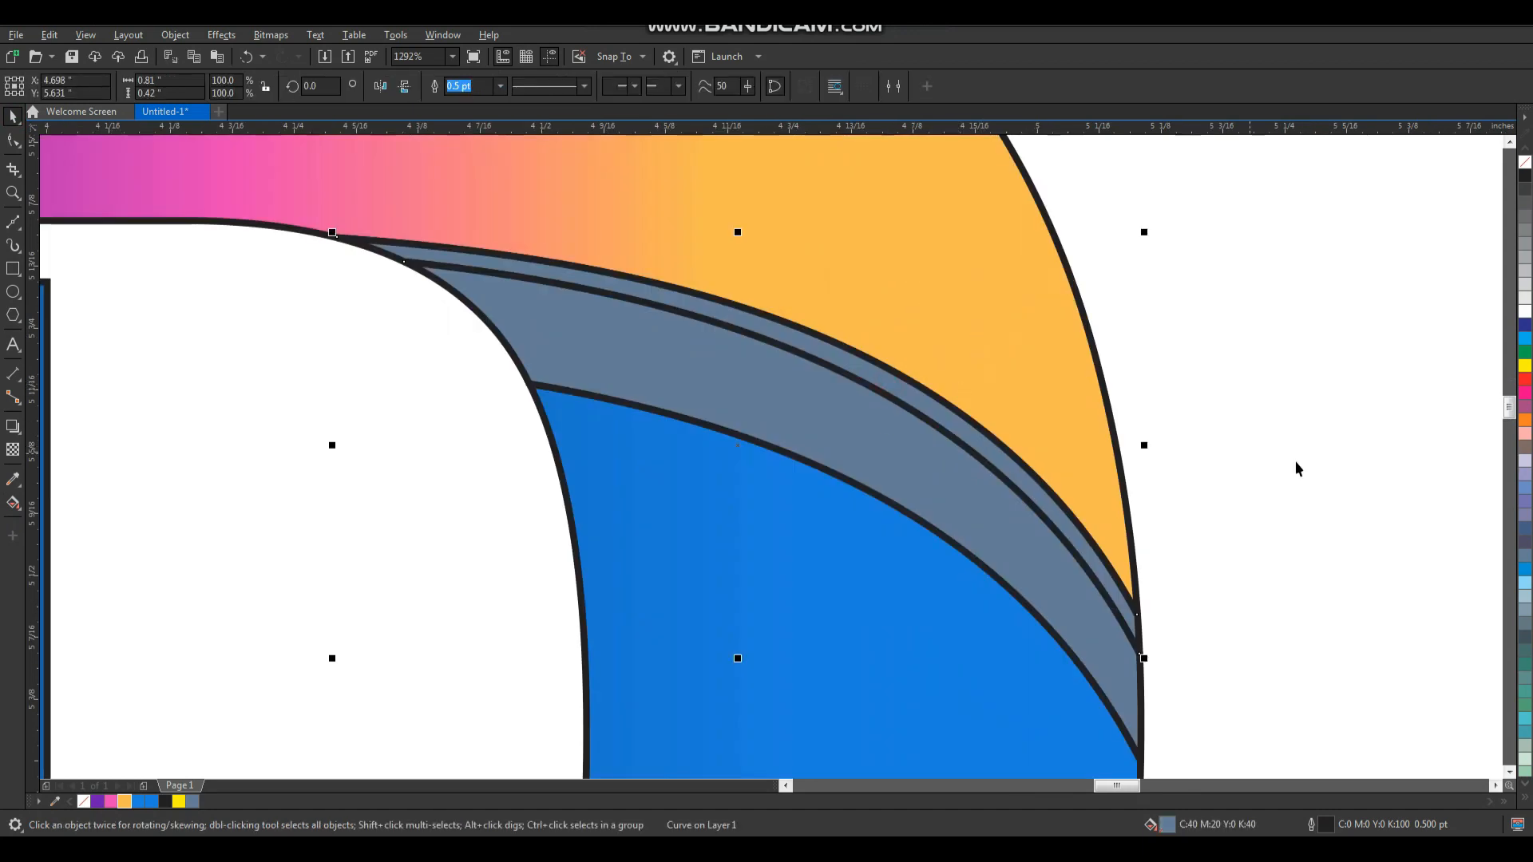
{"action": "left_click_drag", "start_coordinate": [891, 383], "coordinate": [861, 437]}
{"action": "key", "text": "ctrl+z"}
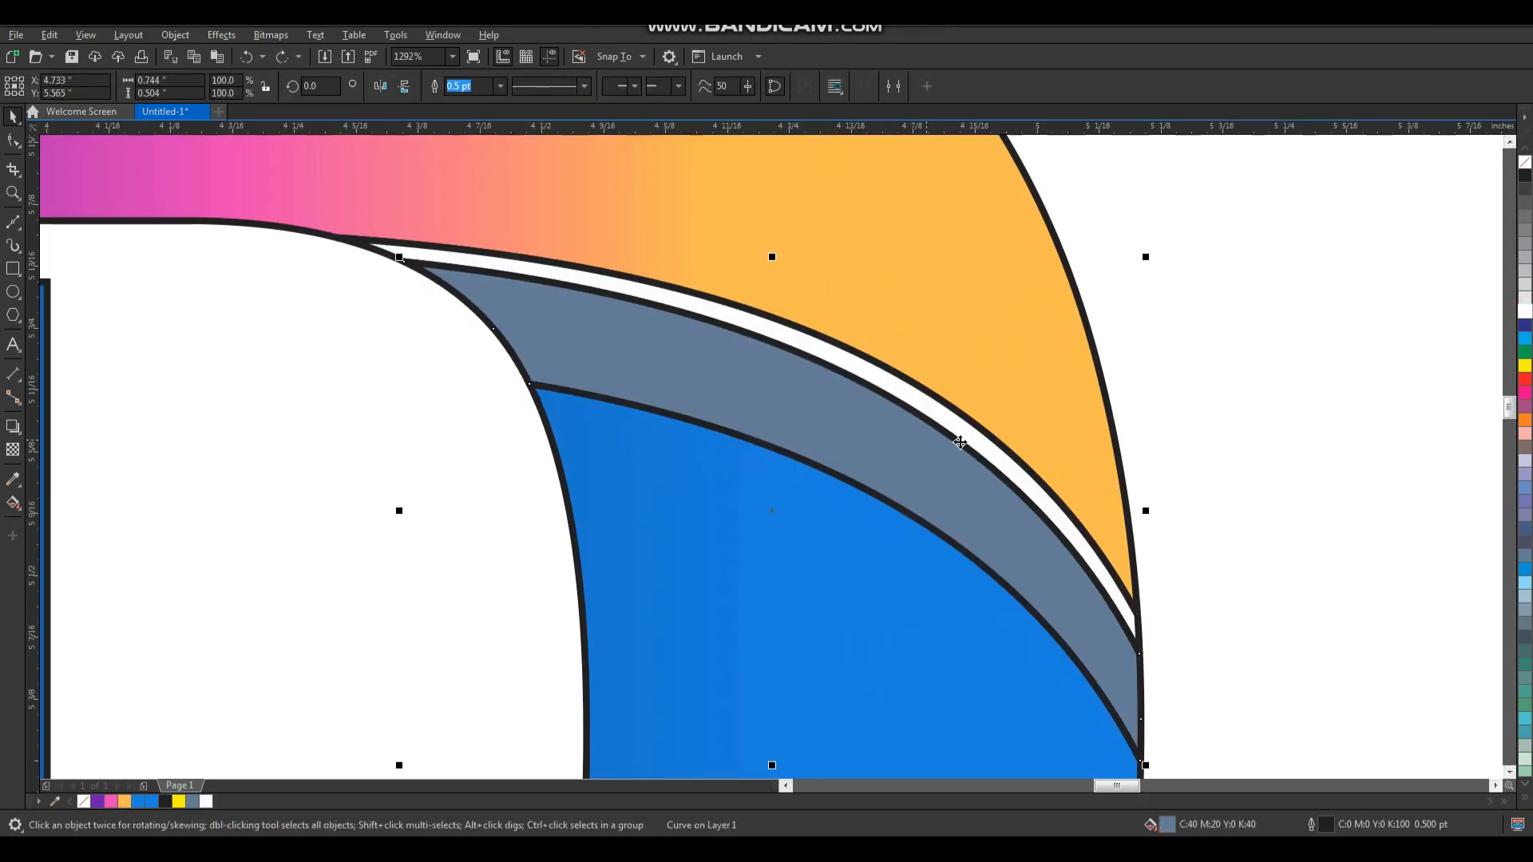
{"action": "left_click", "coordinate": [1525, 326]}
- Select all four pieces of the D and remove their outlines
{"action": "scroll", "coordinate": [871, 431], "scroll_direction": "down", "scroll_amount": 3}
{"action": "key", "text": "z"}
{"action": "left_click_drag", "start_coordinate": [588, 285], "coordinate": [1054, 680]}
{"action": "key", "text": "space"}
{"action": "scroll", "coordinate": [958, 438], "scroll_direction": "down", "scroll_amount": 4}
{"action": "left_click_drag", "start_coordinate": [1078, 215], "coordinate": [538, 704]}
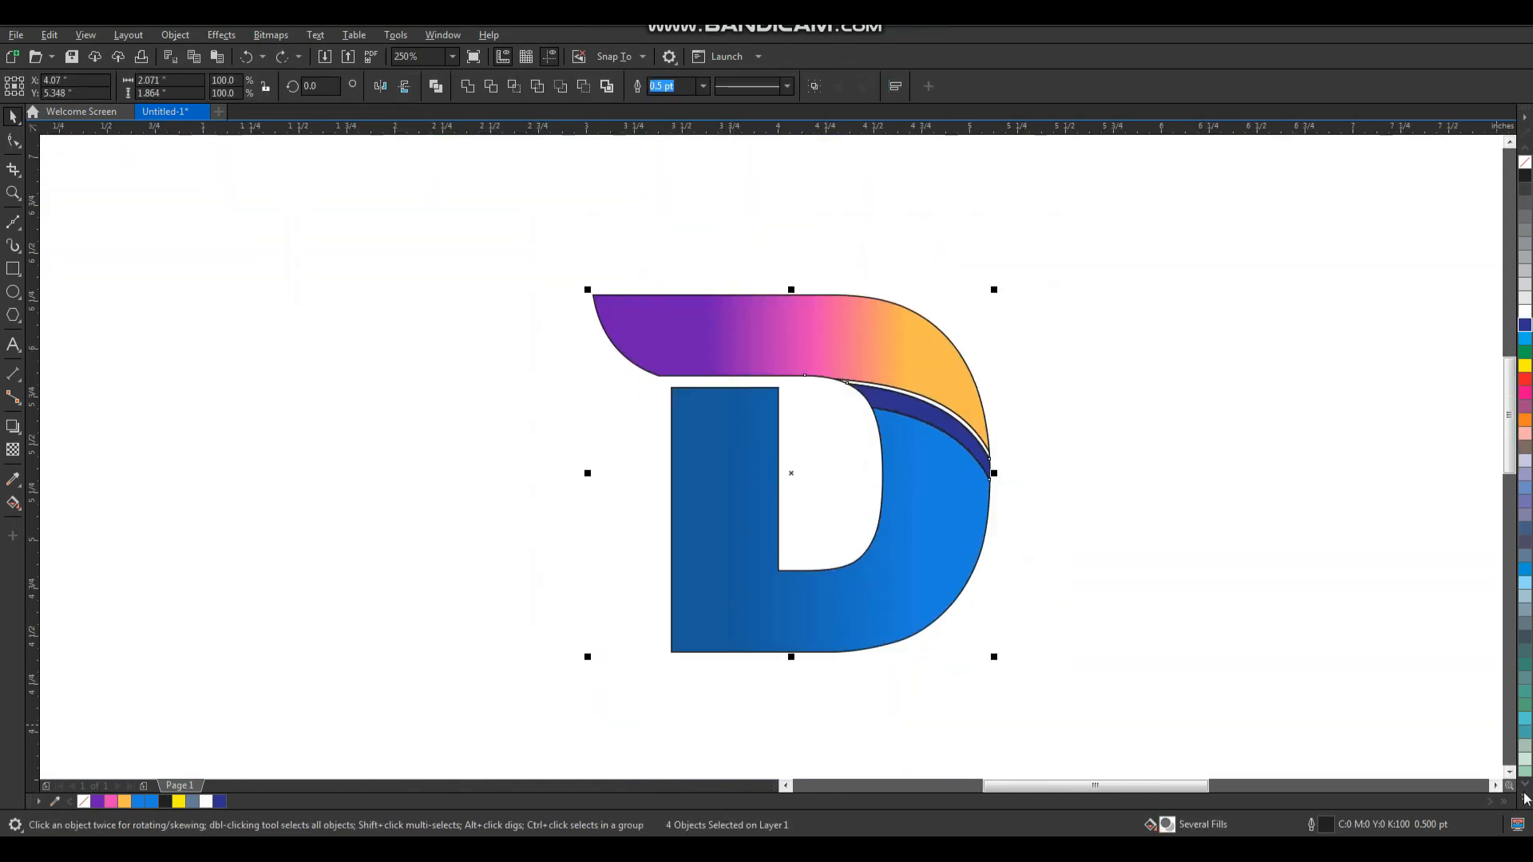
{"action": "left_click", "coordinate": [1525, 798]}
{"action": "right_click", "coordinate": [1483, 149]}
{"action": "left_click", "coordinate": [1164, 319]}
{"action": "left_click_drag", "start_coordinate": [1091, 233], "coordinate": [591, 651]}
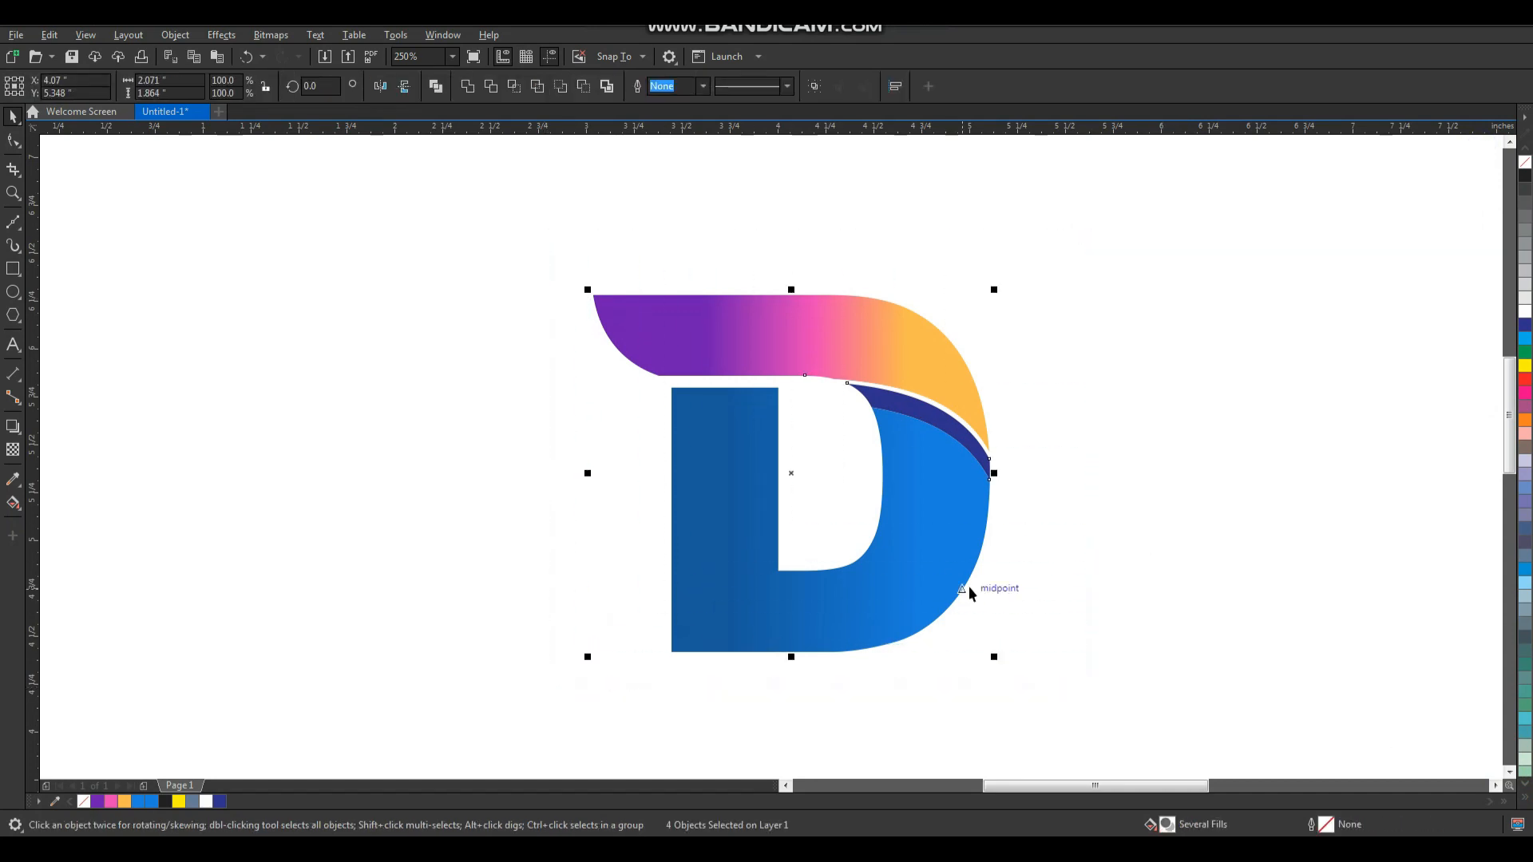
{"action": "key", "text": "ctrl+u"}
{"action": "left_click", "coordinate": [1086, 485]}
- Apply a diagonal fountain fill along the dark blue crescent, ending in the second blue of the document palette
{"action": "left_click", "coordinate": [928, 422]}
{"action": "key", "text": "F2"}
{"action": "left_click_drag", "start_coordinate": [781, 325], "coordinate": [1039, 558]}
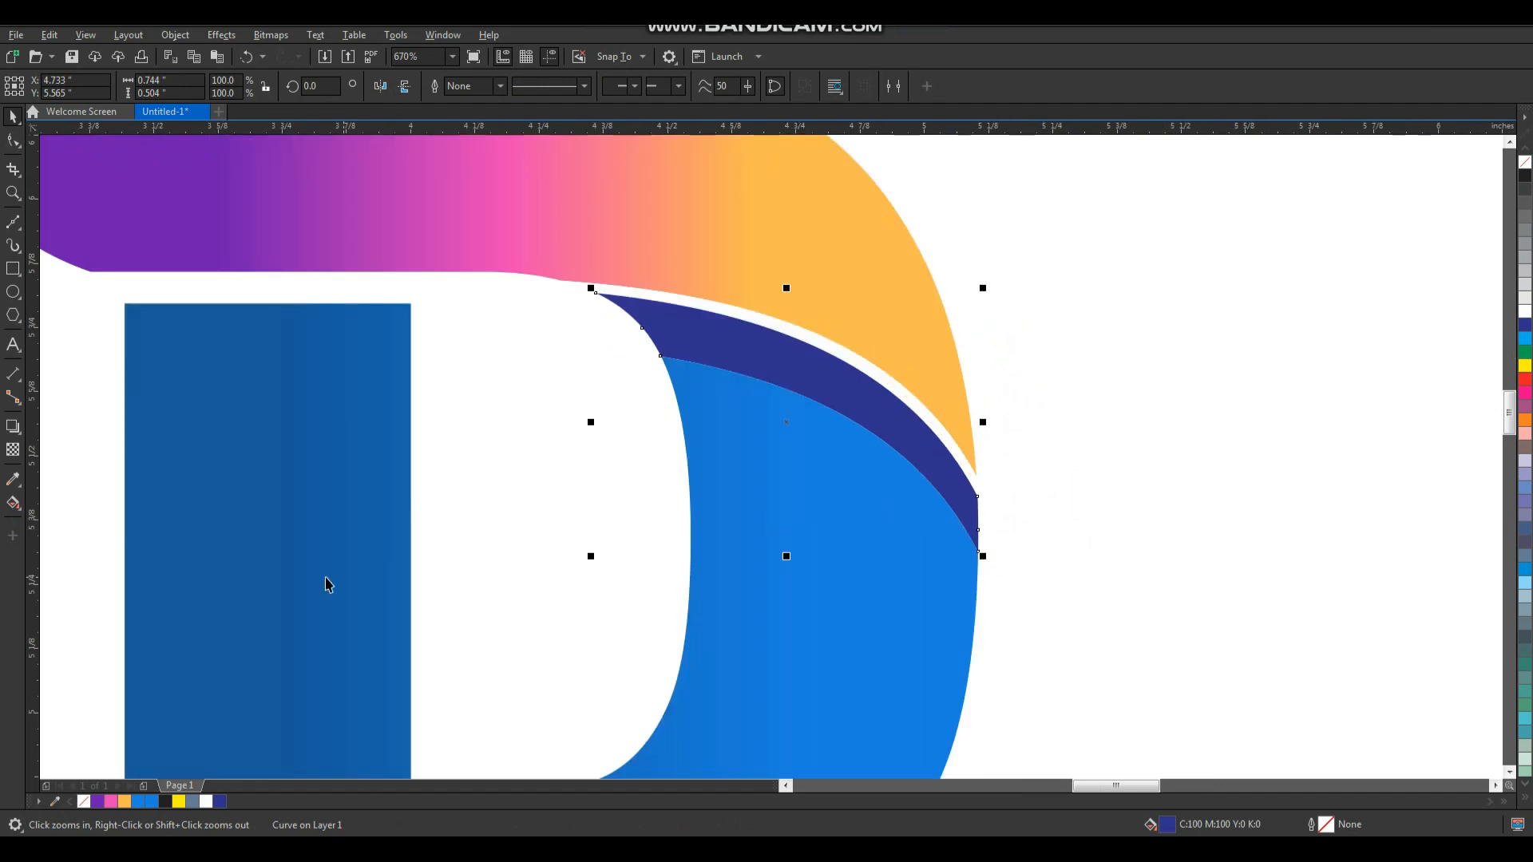
{"action": "left_click", "coordinate": [16, 512]}
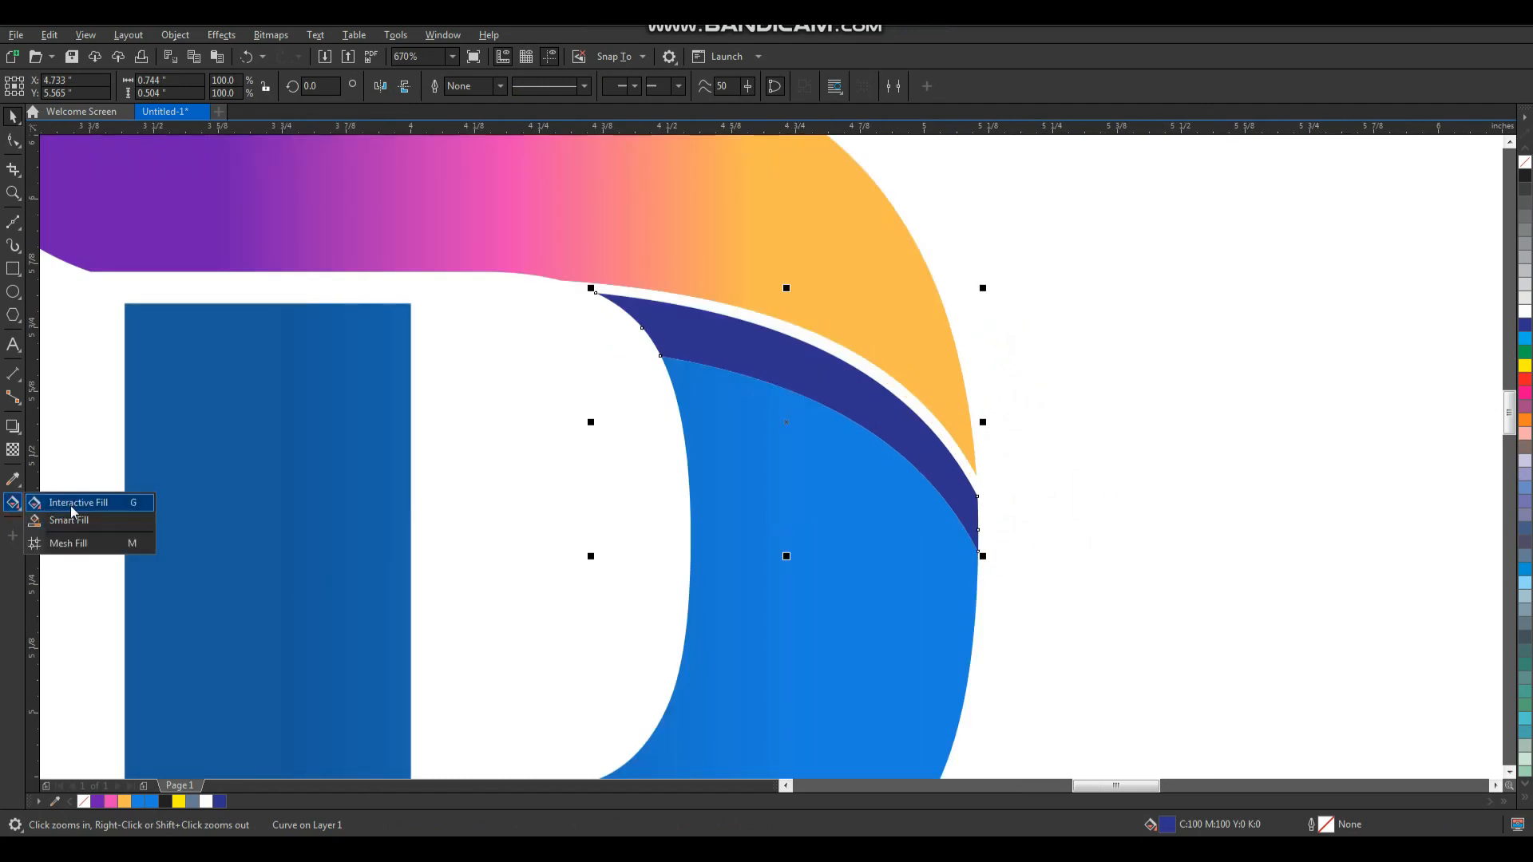
{"action": "left_click", "coordinate": [75, 511]}
{"action": "left_click_drag", "start_coordinate": [687, 334], "coordinate": [921, 442]}
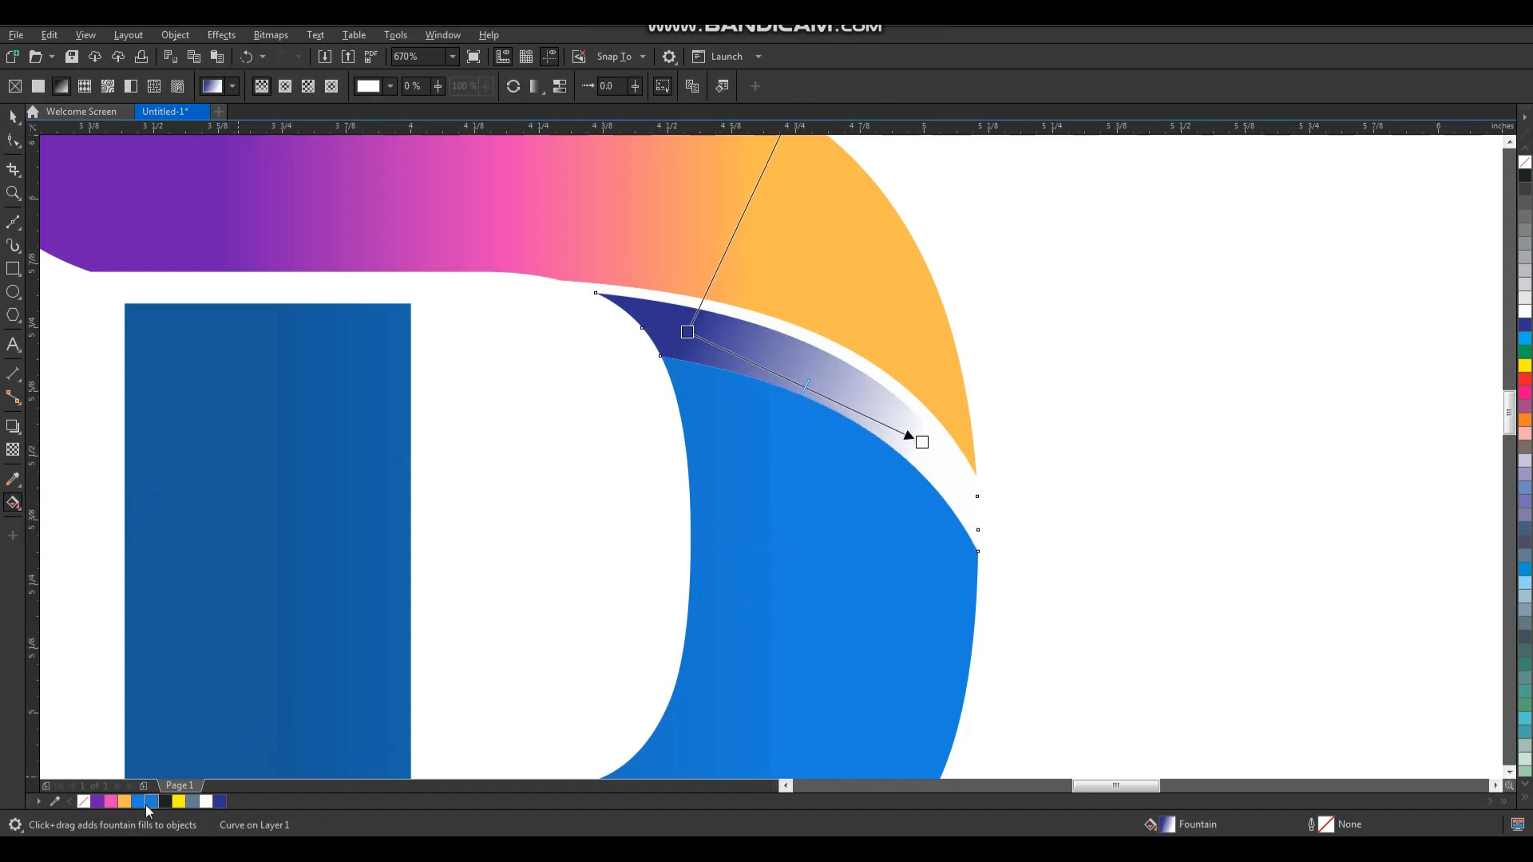
{"action": "left_click_drag", "start_coordinate": [153, 806], "coordinate": [677, 586]}
{"action": "left_click_drag", "start_coordinate": [926, 450], "coordinate": [923, 444]}
{"action": "left_click", "coordinate": [5, 121]}
{"action": "left_click", "coordinate": [1118, 418]}
- Scale the whole D down to 87.4% and move it toward the left side of the page
{"action": "scroll", "coordinate": [1027, 491], "scroll_direction": "down", "scroll_amount": 3}
{"action": "key", "text": "F2"}
{"action": "left_click_drag", "start_coordinate": [1123, 343], "coordinate": [647, 639]}
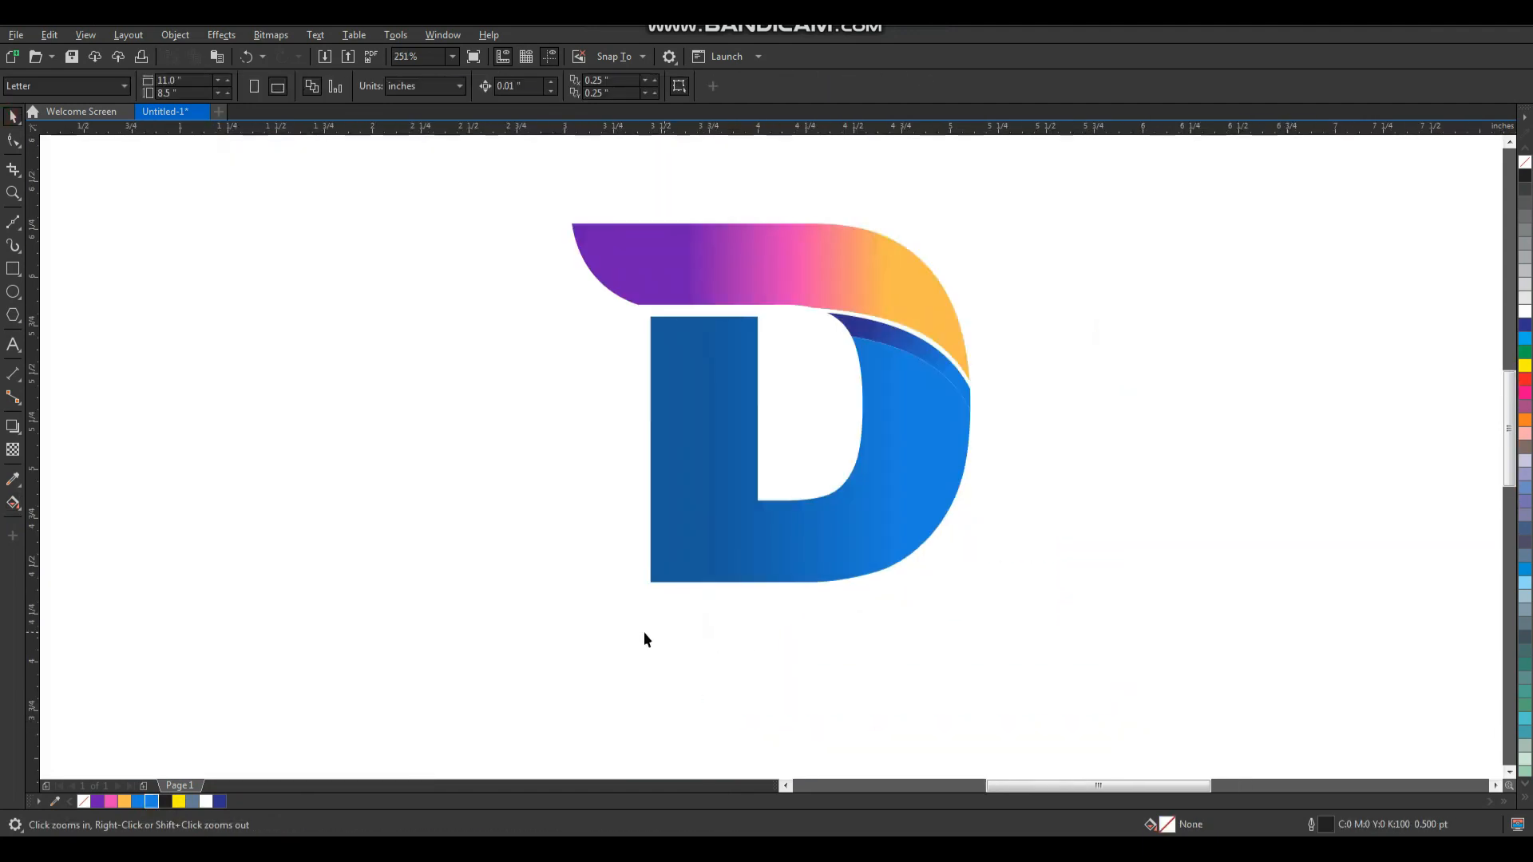
{"action": "left_click_drag", "start_coordinate": [1056, 189], "coordinate": [1057, 192]}
{"action": "left_click_drag", "start_coordinate": [975, 219], "coordinate": [947, 242]}
{"action": "left_click_drag", "start_coordinate": [889, 308], "coordinate": [687, 273]}
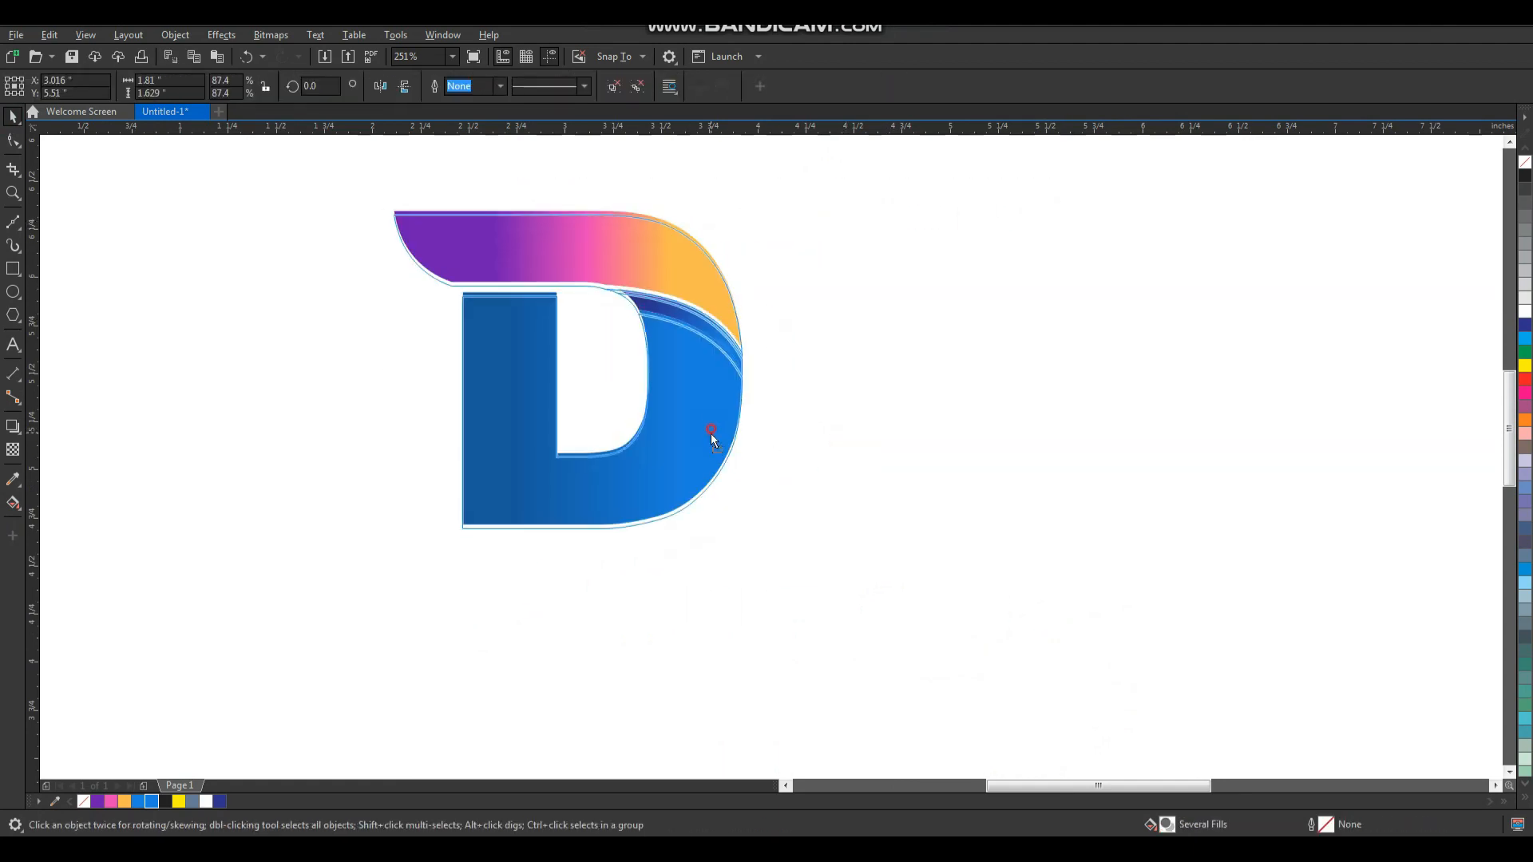
- Replace the smaller text line under COMPANY LOGO with "your tagline here"
{"action": "left_click", "coordinate": [842, 542]}
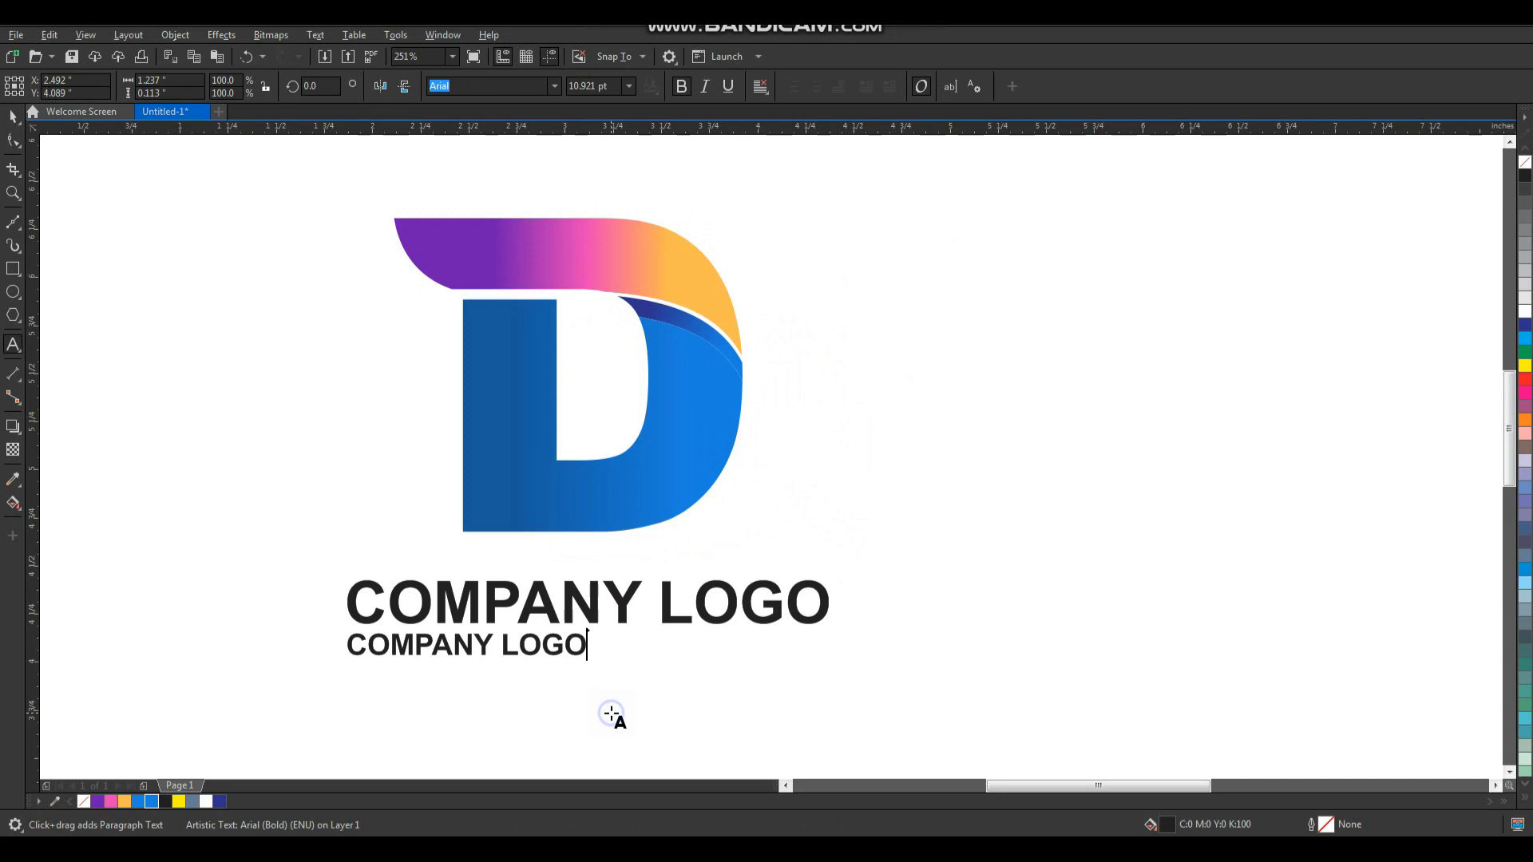
{"action": "key", "text": "ctrl+a"}
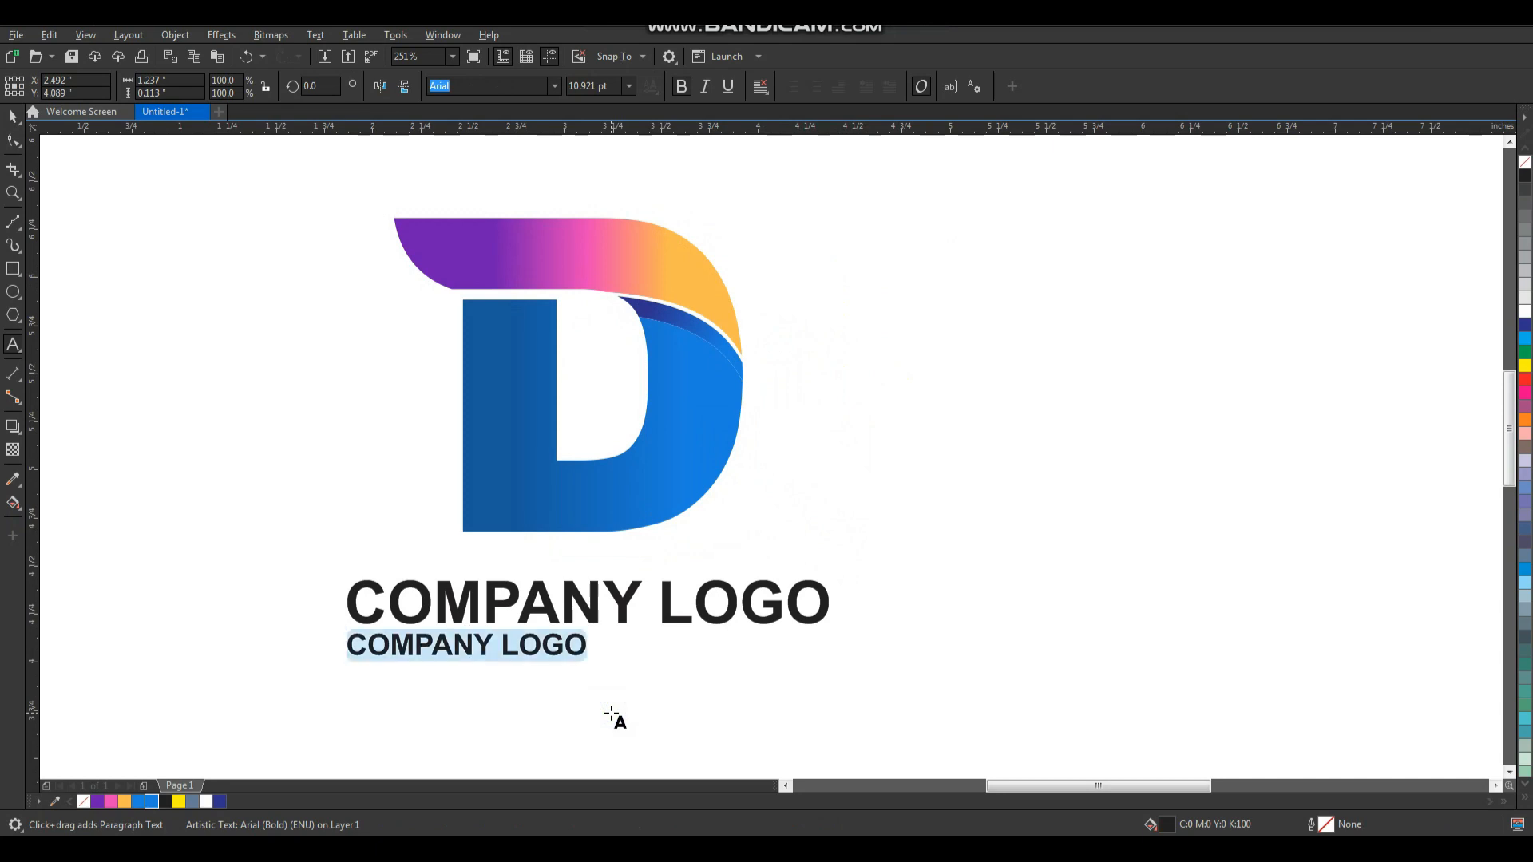
{"action": "type", "text": "your tagline here"}
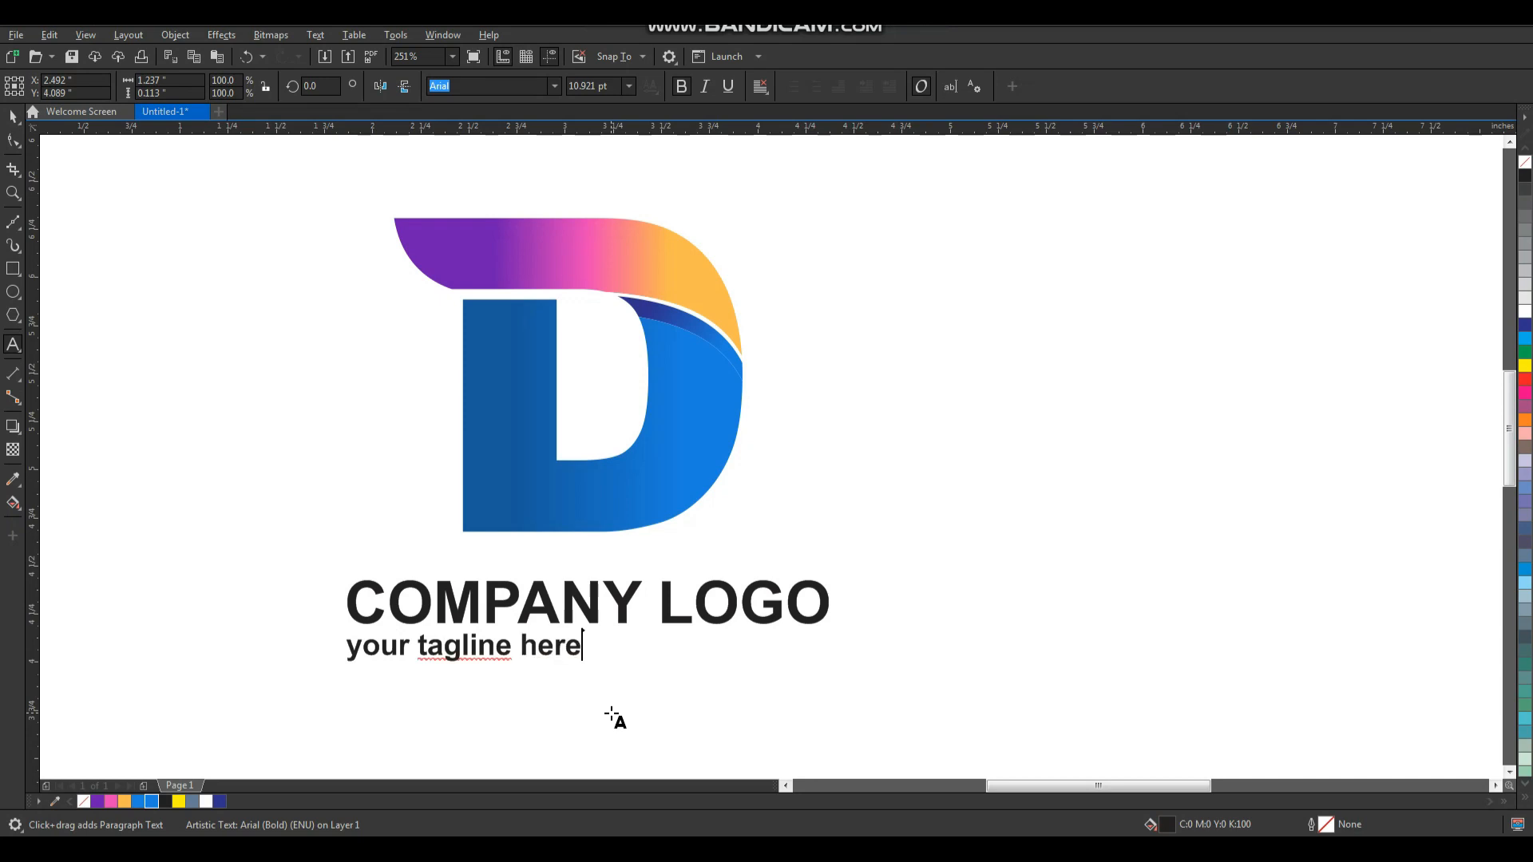
{"action": "key", "text": "ctrl+space"}
- Change the tagline to uppercase and widen its letter spacing to match the width of the company name
{"action": "left_click", "coordinate": [315, 35]}
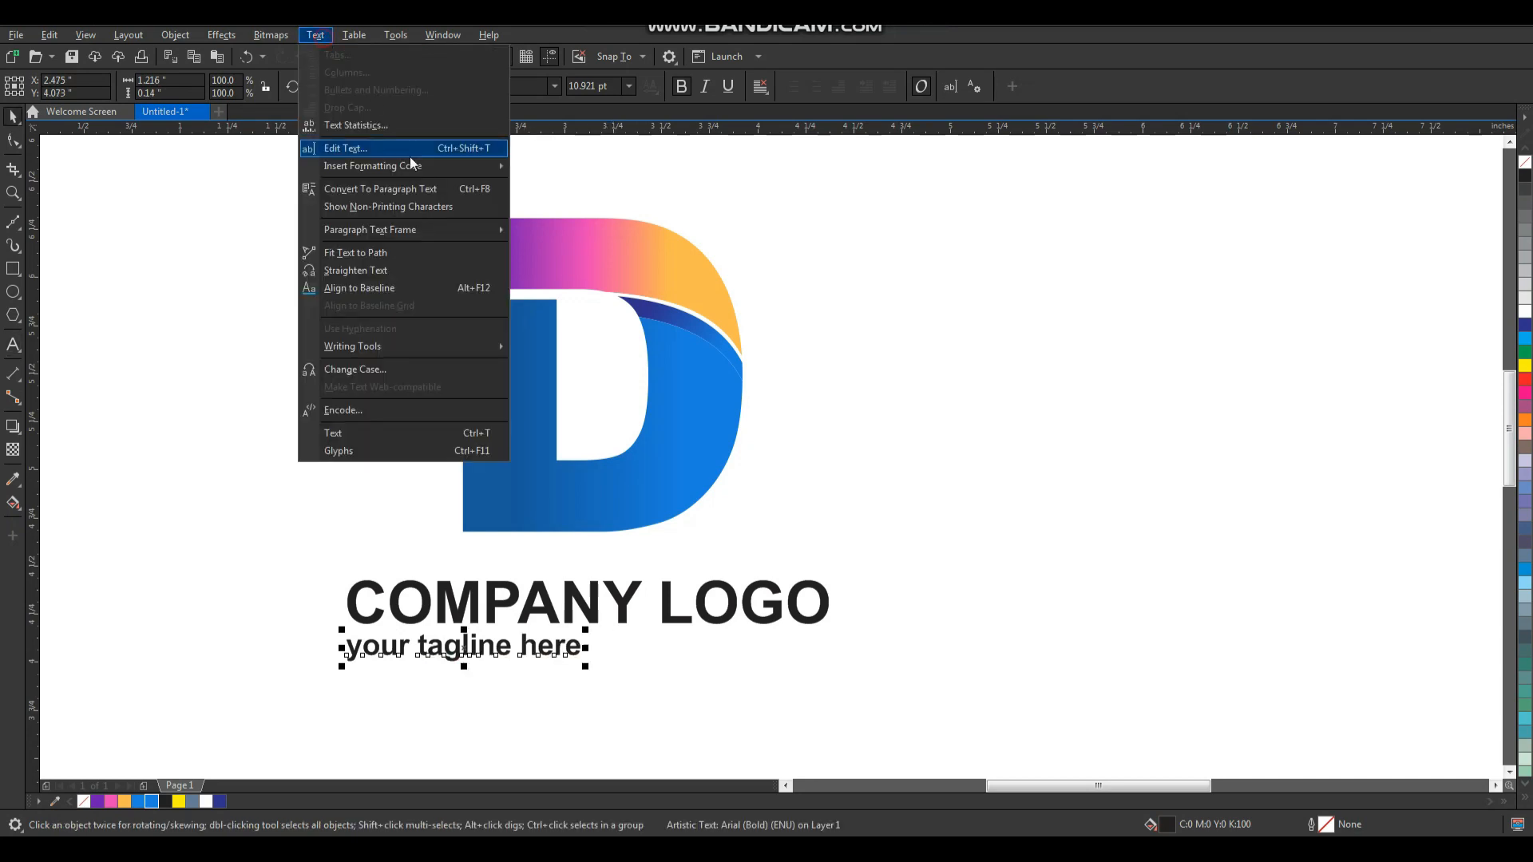
{"action": "left_click", "coordinate": [459, 374]}
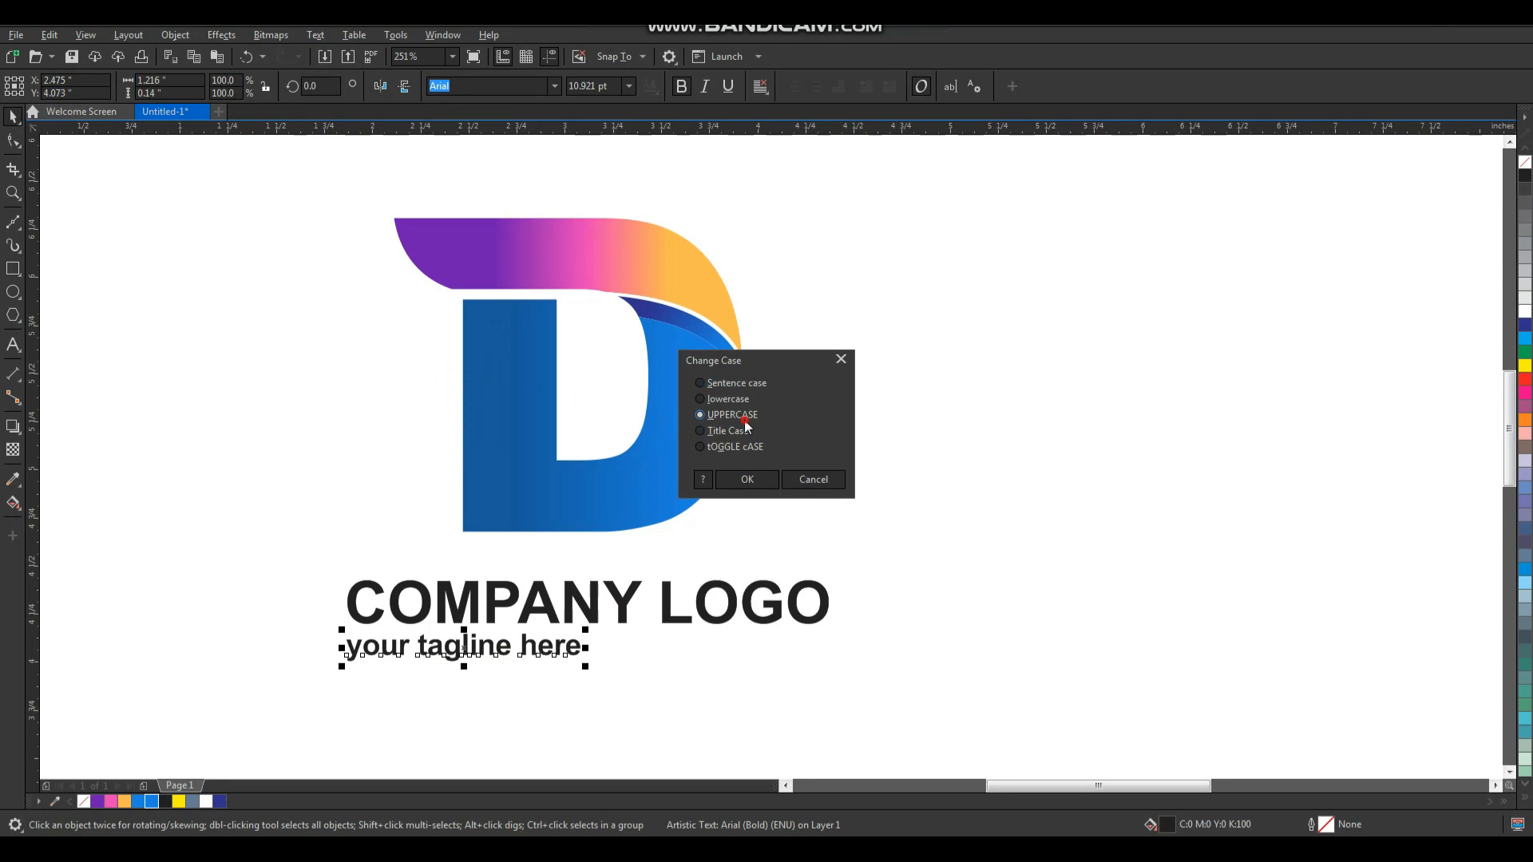
{"action": "left_click", "coordinate": [747, 479]}
{"action": "key", "text": "F10"}
{"action": "left_click_drag", "start_coordinate": [657, 662], "coordinate": [866, 691]}
{"action": "key", "text": "ctrl+space"}
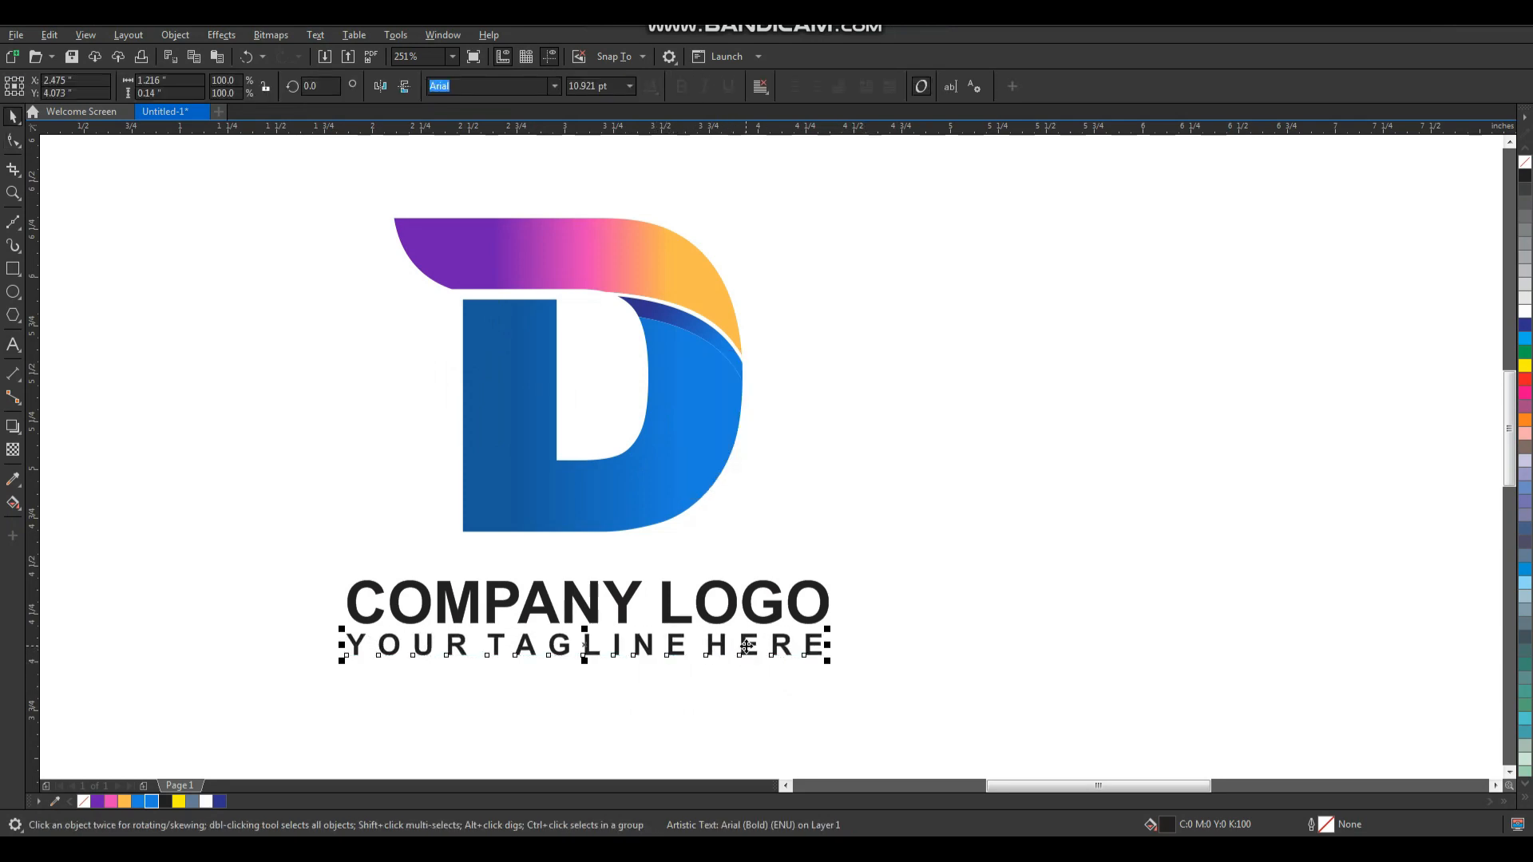
- Draw a square about 2.73 inches wide beside the logo and fill it with black
{"action": "left_click", "coordinate": [1043, 585]}
{"action": "scroll", "coordinate": [791, 487], "scroll_direction": "down", "scroll_amount": 2}
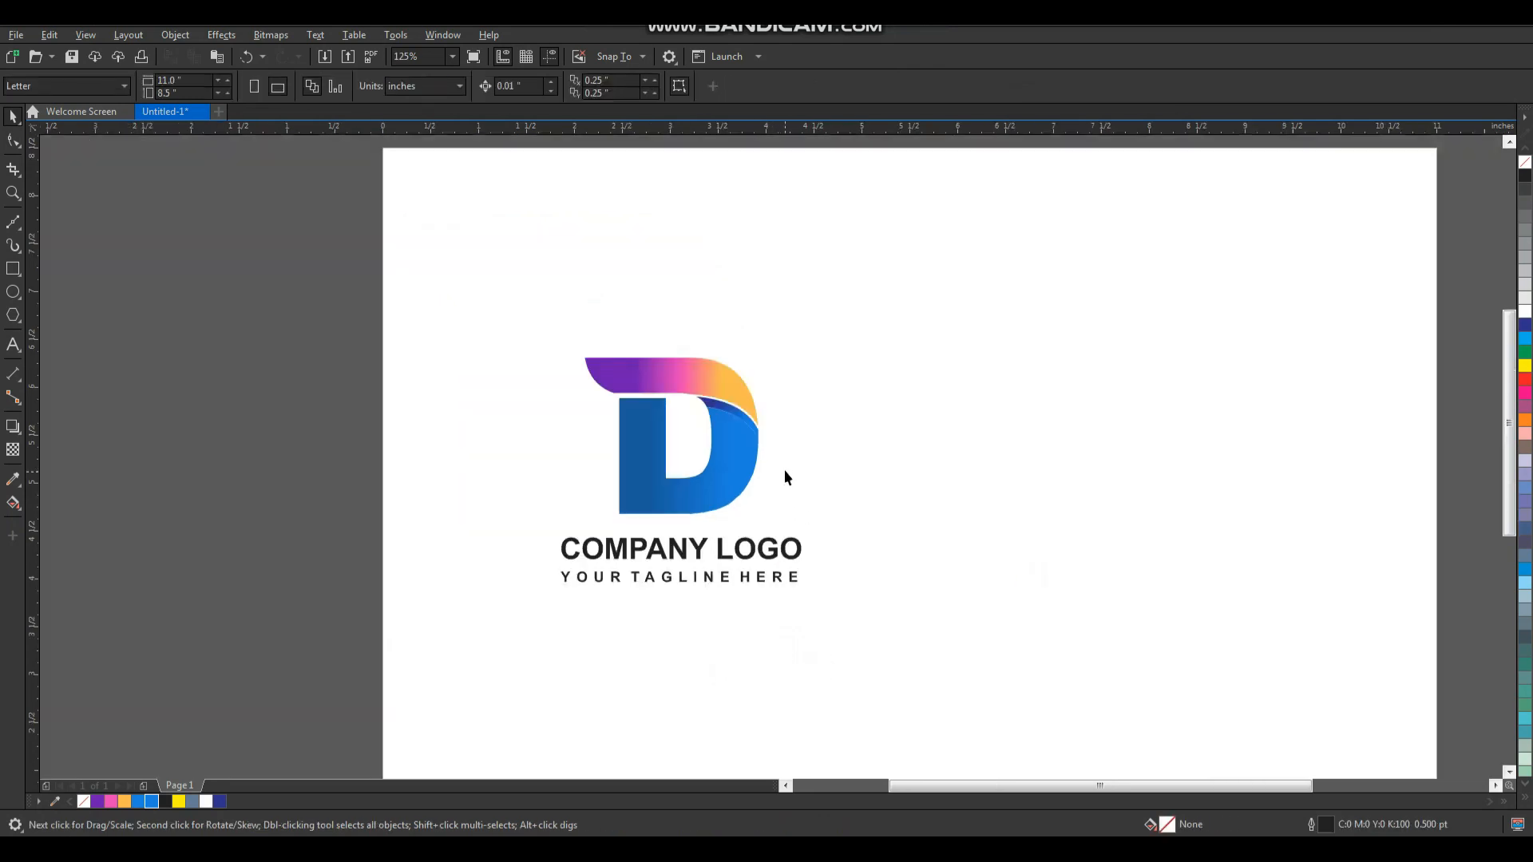
{"action": "scroll", "coordinate": [961, 523], "scroll_direction": "up", "scroll_amount": 1}
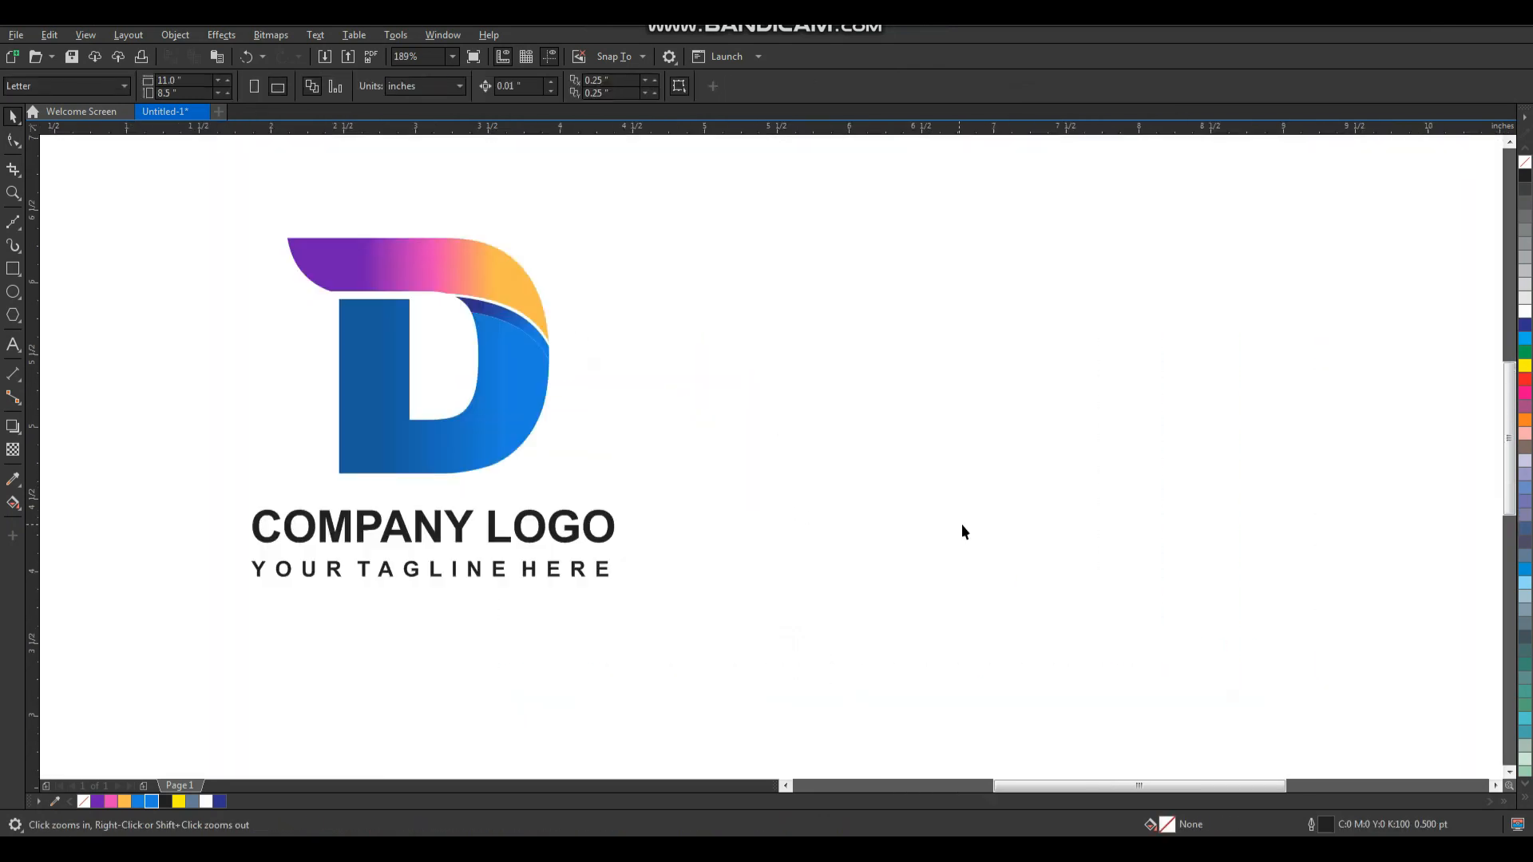
{"action": "left_click", "coordinate": [14, 268]}
{"action": "left_click_drag", "start_coordinate": [725, 235], "coordinate": [1118, 630]}
{"action": "key", "text": "space"}
{"action": "left_click_drag", "start_coordinate": [927, 431], "coordinate": [914, 415]}
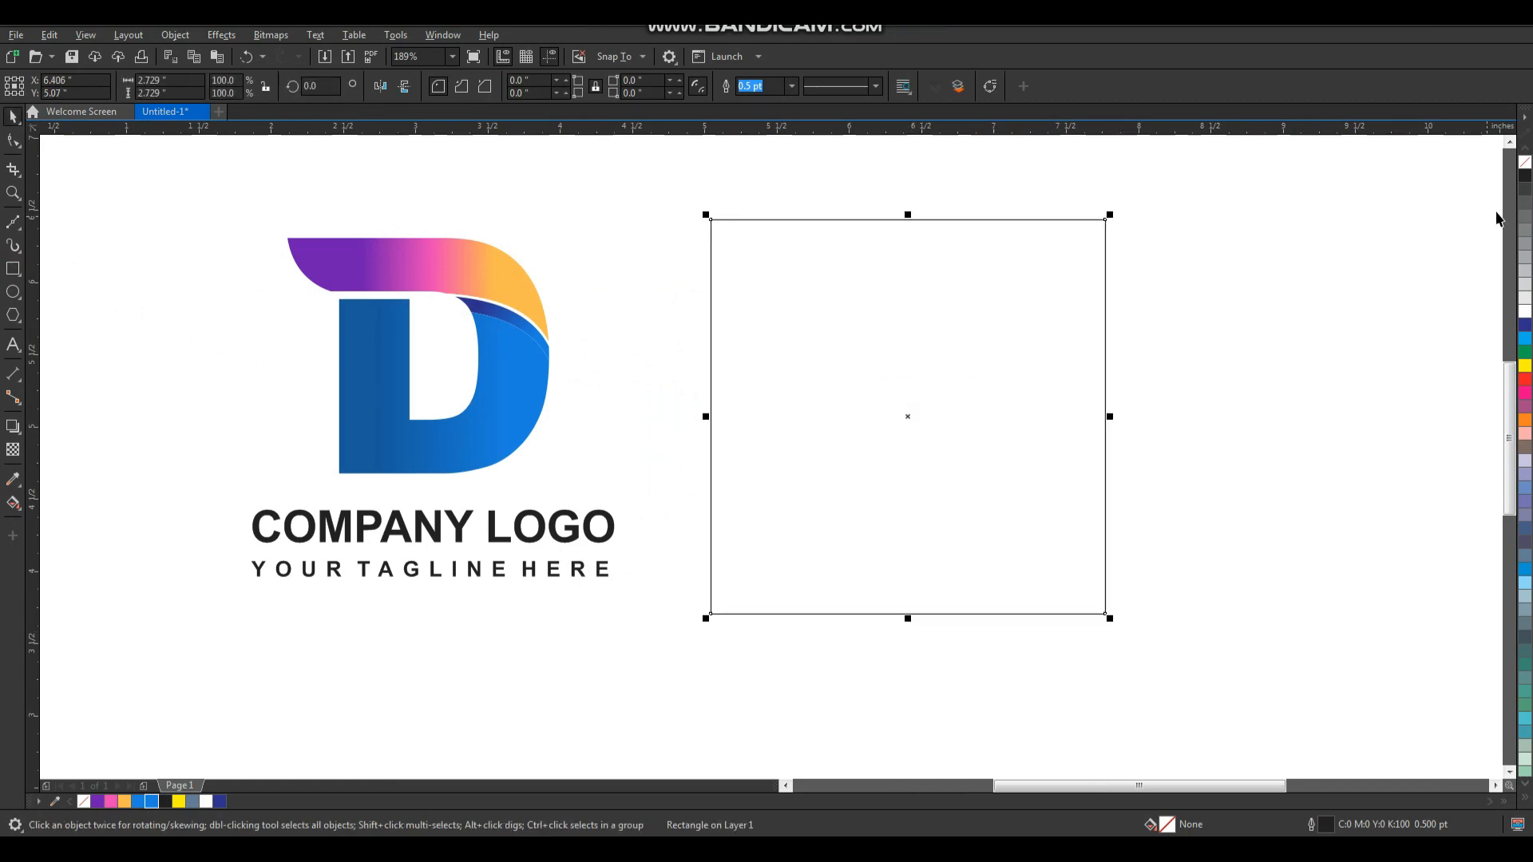
{"action": "left_click", "coordinate": [1526, 177]}
{"action": "left_click", "coordinate": [1385, 267]}
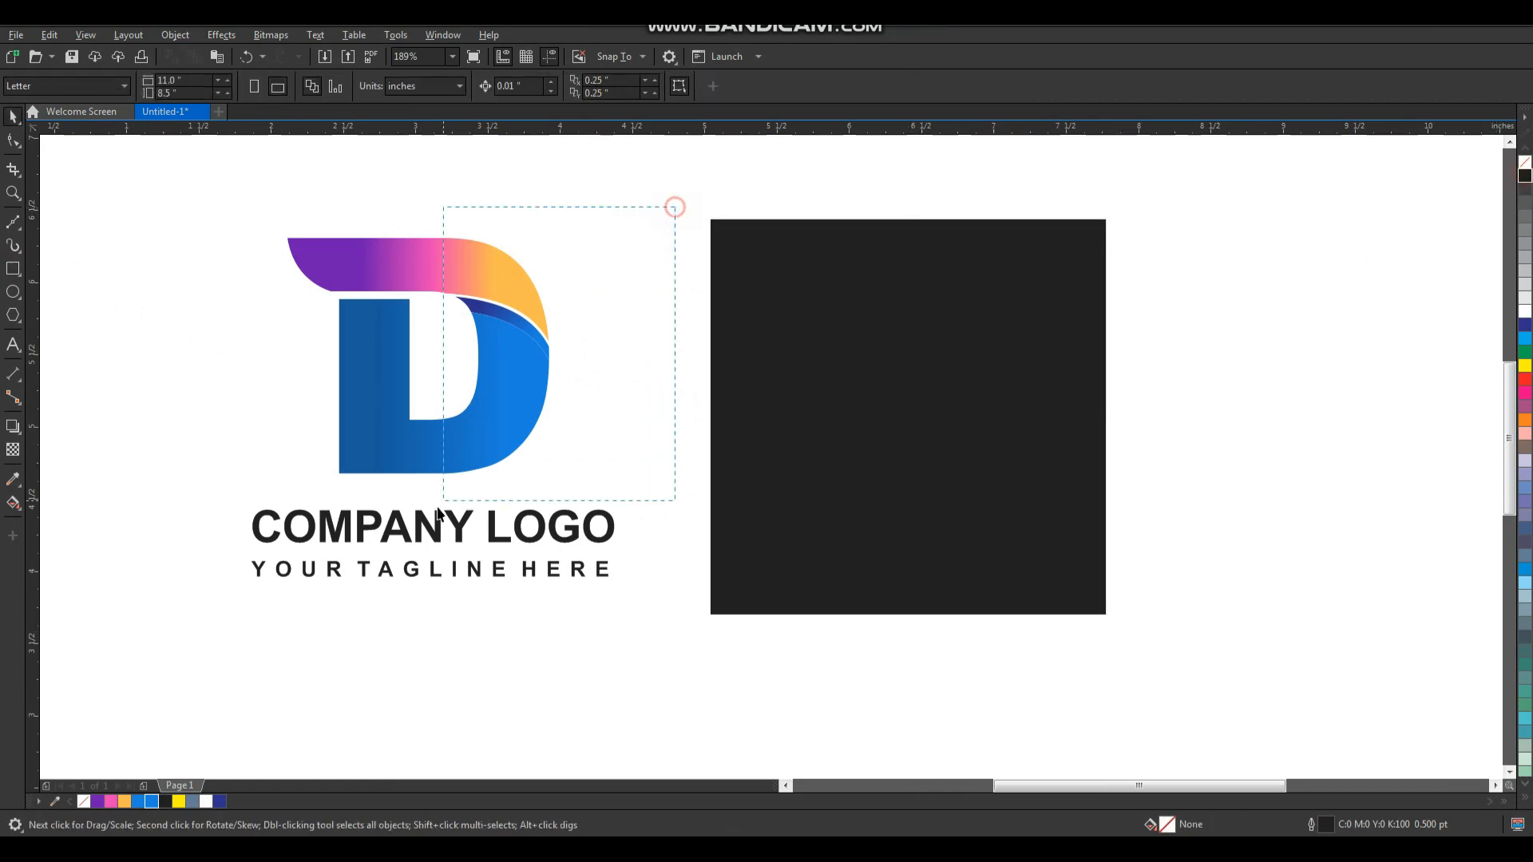
- Copy the logo with its text onto the black square and recolour the copied text lines white
{"action": "left_click_drag", "start_coordinate": [437, 514], "coordinate": [243, 591]}
{"action": "left_click_drag", "start_coordinate": [524, 400], "coordinate": [994, 416]}
{"action": "left_click_drag", "start_coordinate": [1147, 481], "coordinate": [707, 641]}
{"action": "left_click", "coordinate": [1524, 312]}
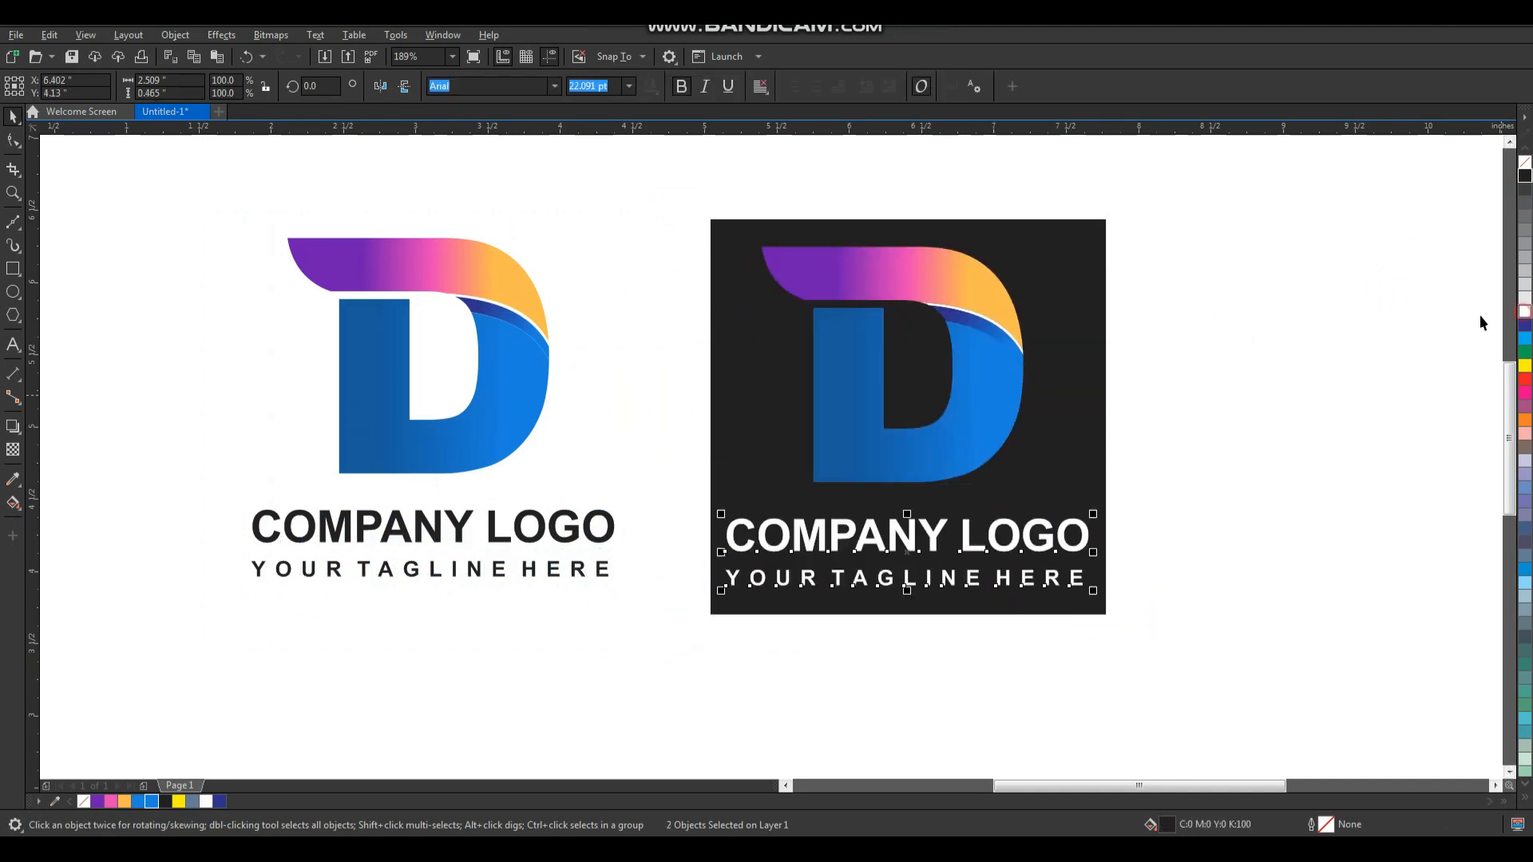
{"action": "left_click", "coordinate": [1266, 411]}
- Scale the copied logo and text down slightly so they sit inside the black square with a wider margin
{"action": "left_click_drag", "start_coordinate": [1190, 198], "coordinate": [691, 589]}
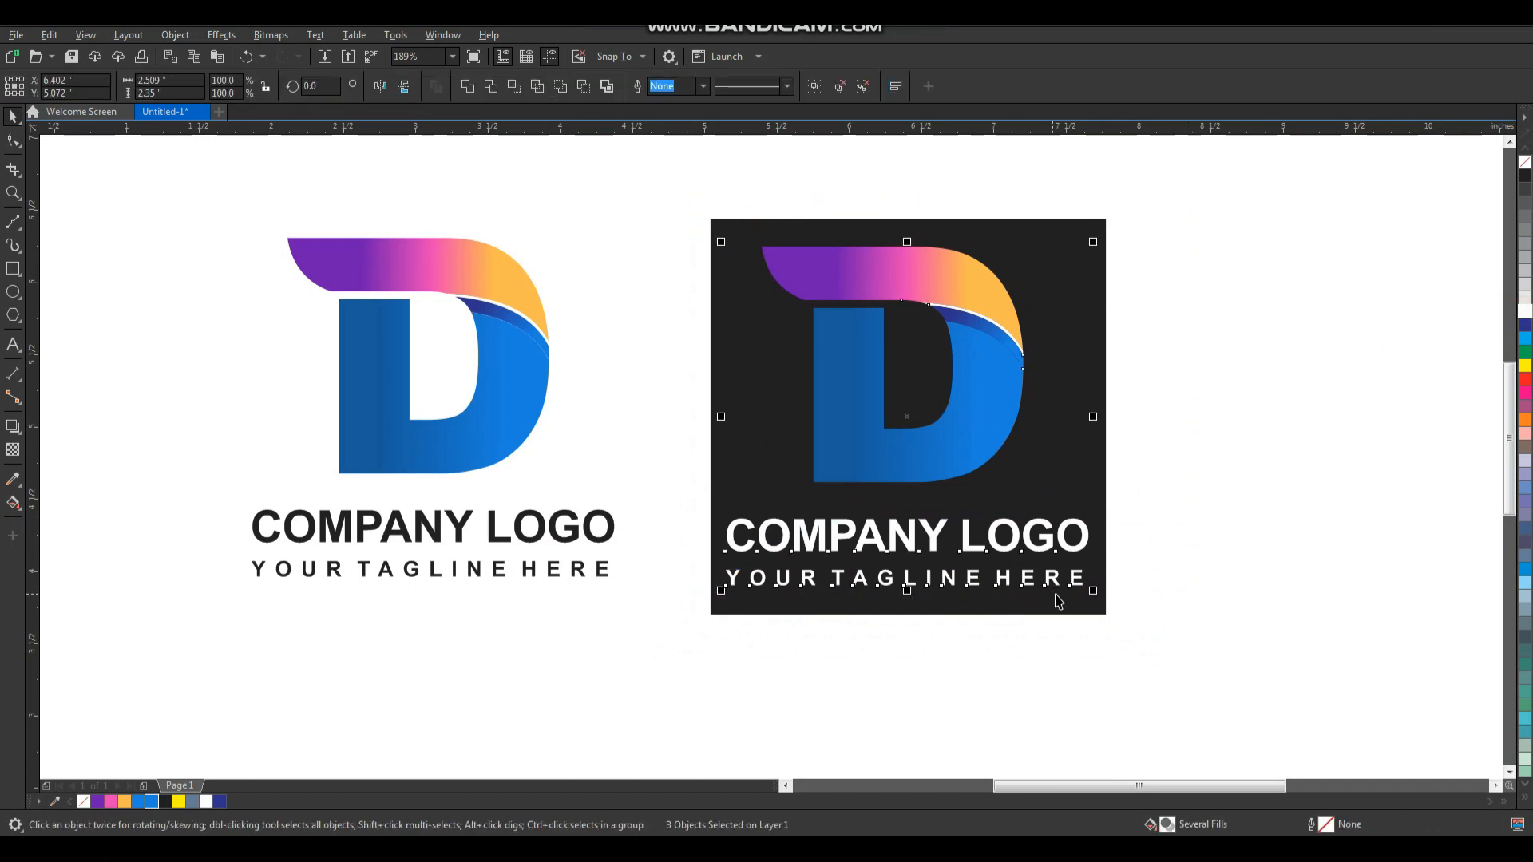
{"action": "left_click_drag", "start_coordinate": [1093, 592], "coordinate": [1078, 583]}
{"action": "left_click", "coordinate": [1205, 497]}
{"action": "mouse_move", "coordinate": [1173, 178]}
{"action": "left_mouse_down"}
{"action": "mouse_move", "coordinate": [781, 589]}
{"action": "mouse_move", "coordinate": [735, 576]}
{"action": "left_mouse_up"}
{"action": "left_click", "coordinate": [1062, 473]}
- Examine the finished logo versions on the white page and on the black square
{"action": "scroll", "coordinate": [1074, 479], "scroll_direction": "down", "scroll_amount": 2}
{"action": "left_click", "coordinate": [1195, 414]}
{"action": "key", "text": "F2"}
{"action": "left_click_drag", "start_coordinate": [1153, 260], "coordinate": [1023, 359]}
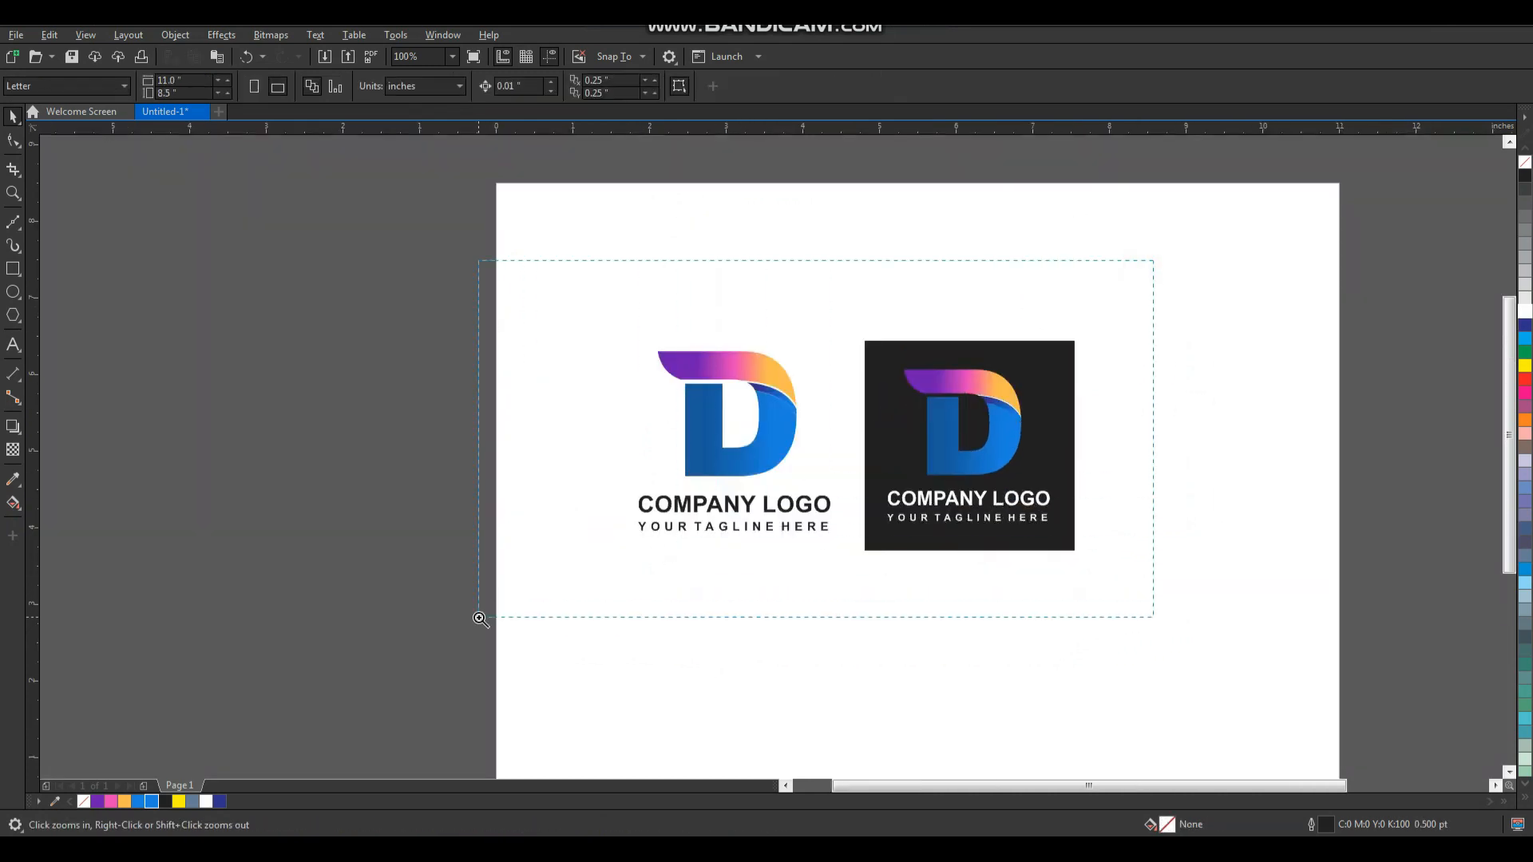
{"action": "left_click_drag", "start_coordinate": [479, 618], "coordinate": [479, 619]}
{"action": "right_click", "coordinate": [404, 333]}
{"action": "left_click_drag", "start_coordinate": [370, 256], "coordinate": [955, 578]}
{"action": "left_click_drag", "start_coordinate": [291, 178], "coordinate": [1318, 720]}
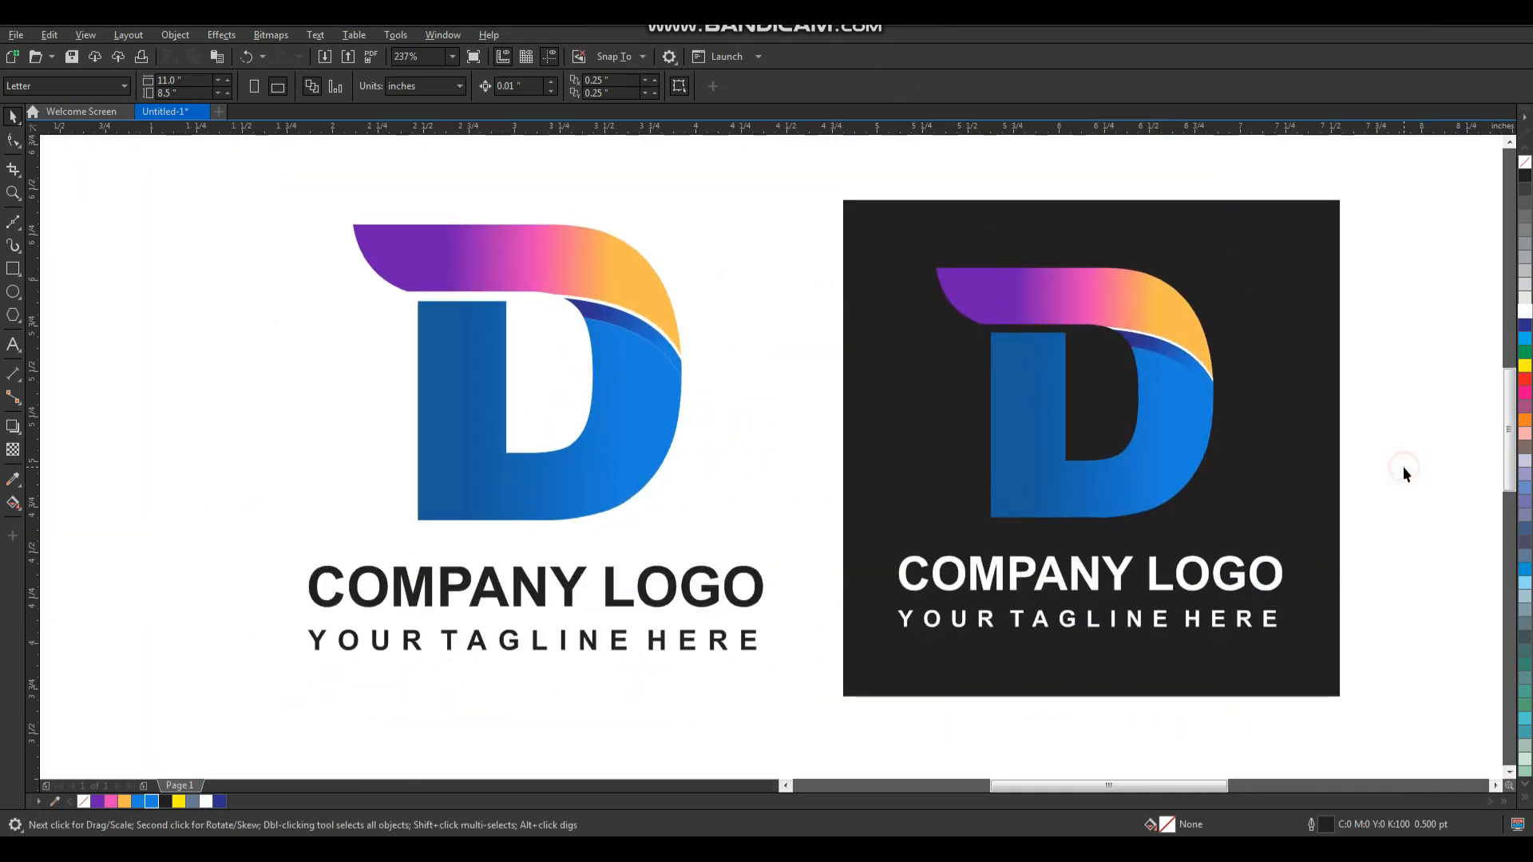